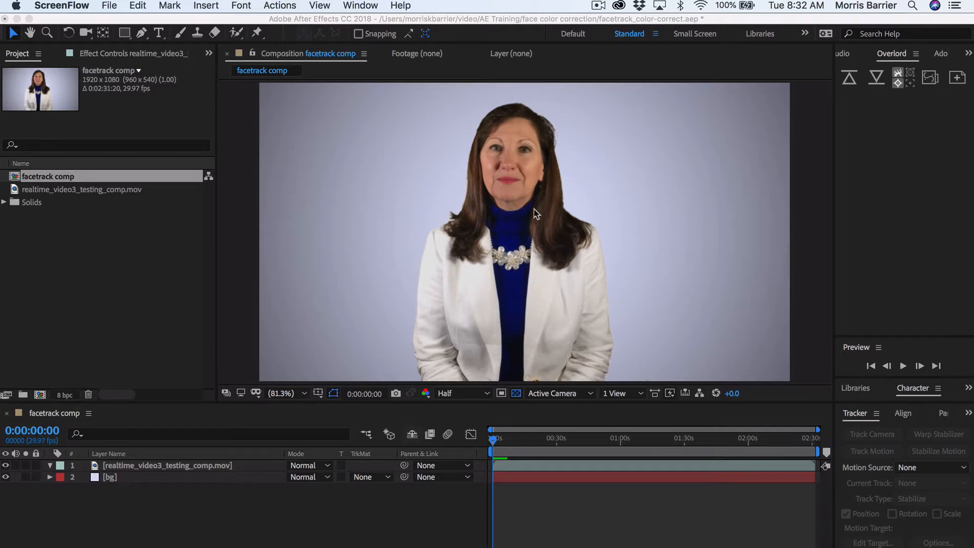
# - Examine the woman's face in the footage up close, undo the stray layer move, and fit the composition in the view
pyautogui.press('space')
pyautogui.moveTo(521, 178); pyautogui.dragTo(536, 305)
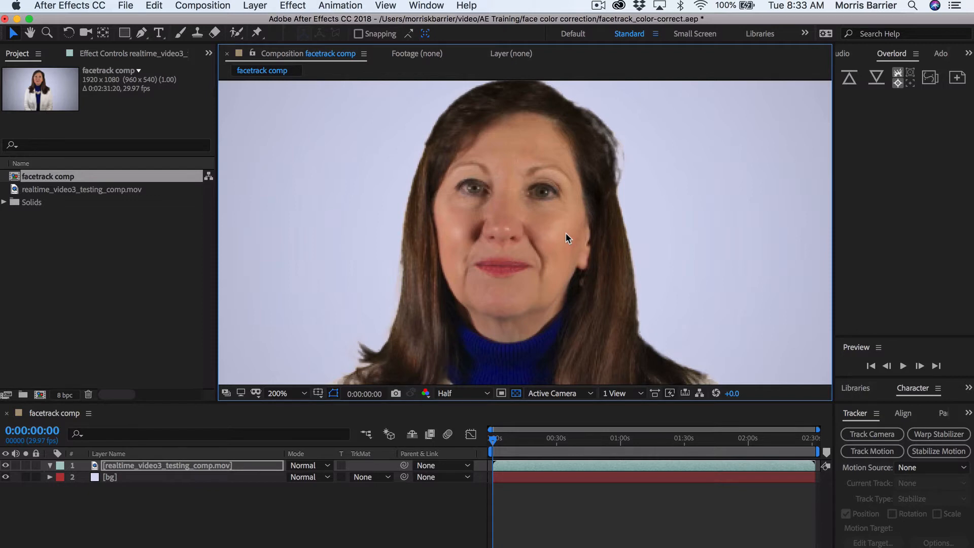
pyautogui.press(',')
pyautogui.press(',')
pyautogui.press(',')
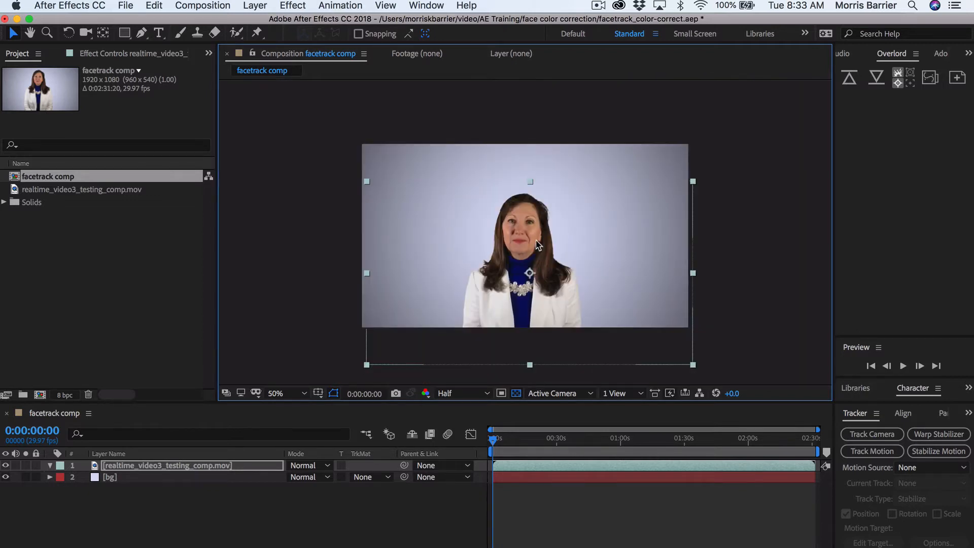
pyautogui.press('super+z')
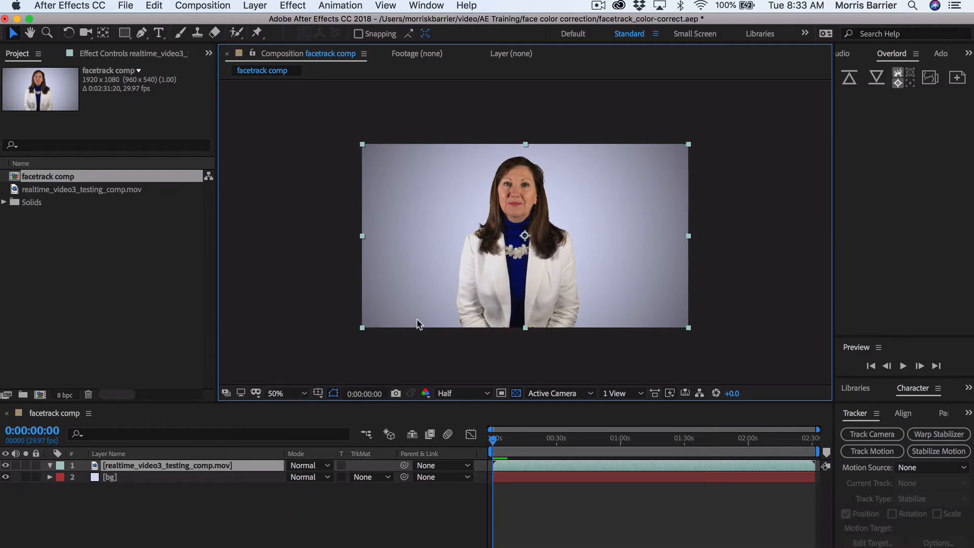
pyautogui.click(304, 393)
pyautogui.click(323, 167)
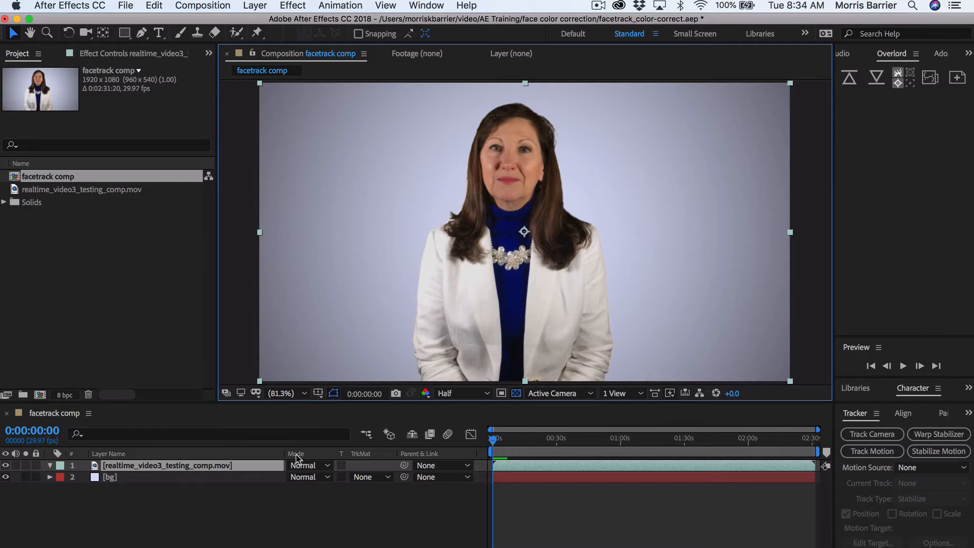
# - Try a duplicate of the footage layer in Multiply mode at 34% opacity, and delete the duplicate
pyautogui.press('super+d')
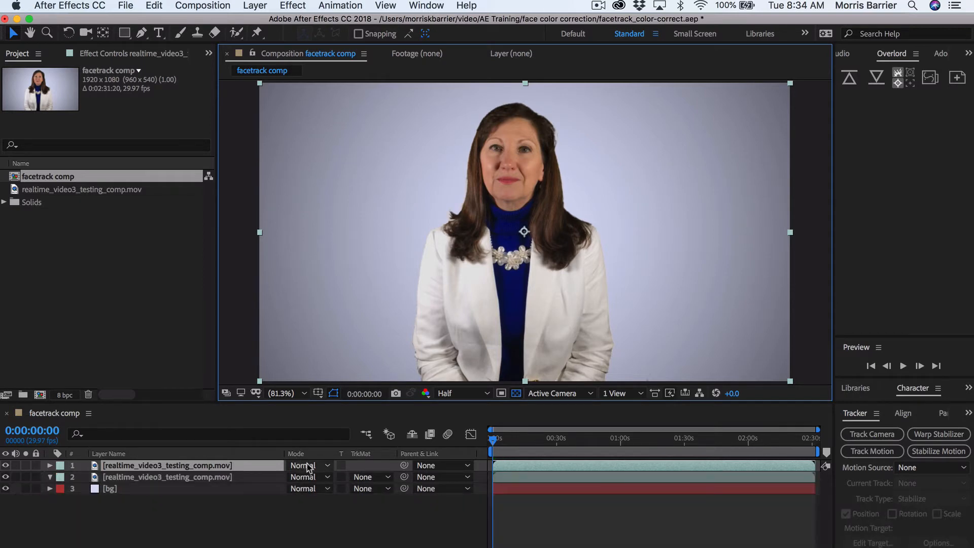
pyautogui.click(308, 466)
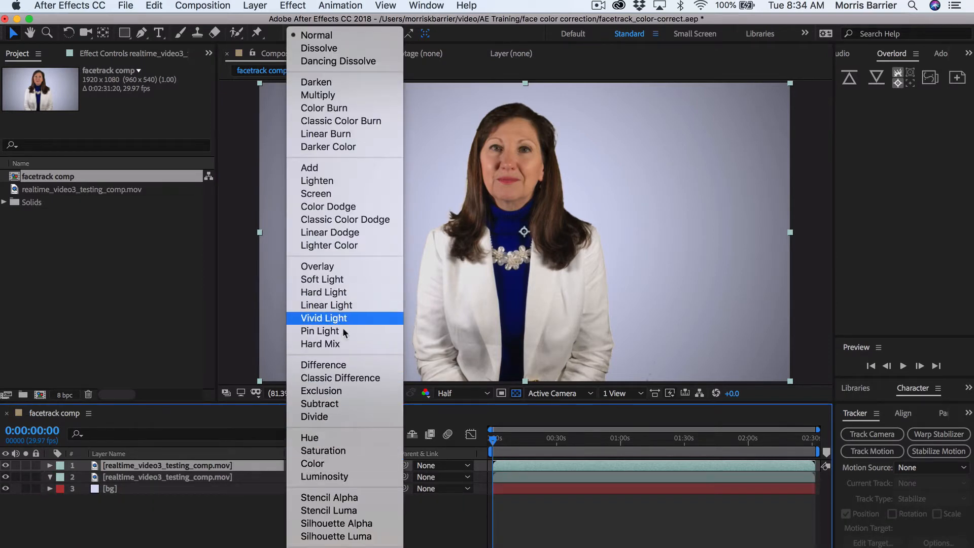
pyautogui.click(339, 279)
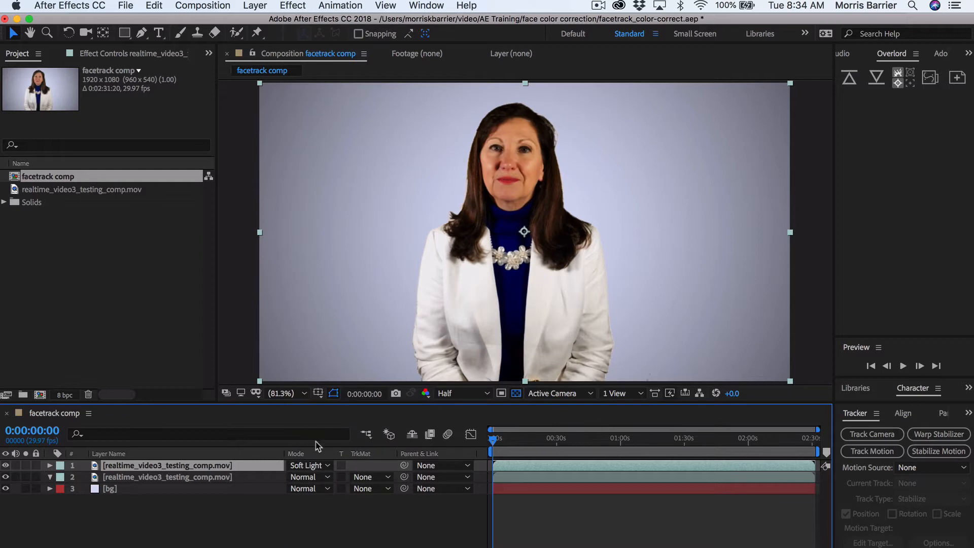
pyautogui.click(310, 466)
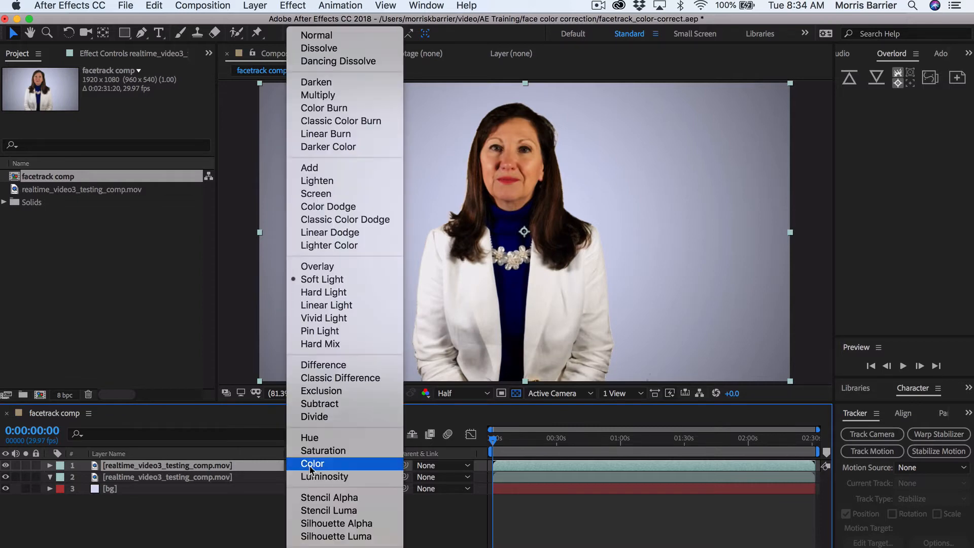
pyautogui.click(320, 96)
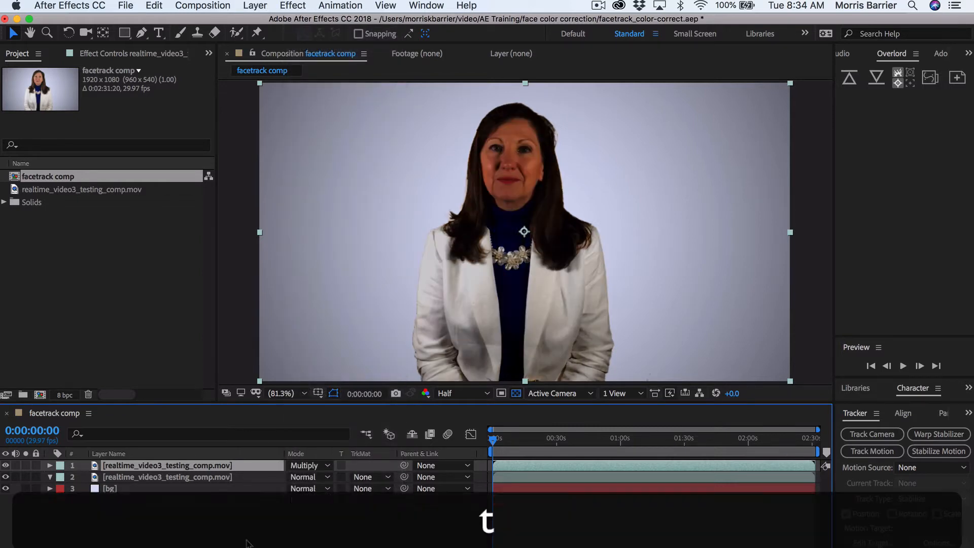
pyautogui.press('t')
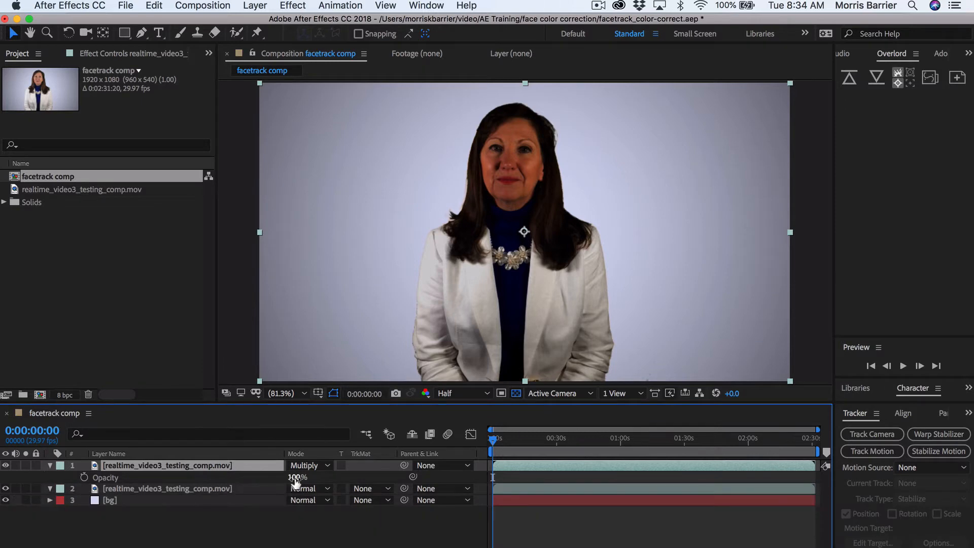
pyautogui.moveTo(295, 480); pyautogui.dragTo(265, 484)
pyautogui.press('BackSpace')
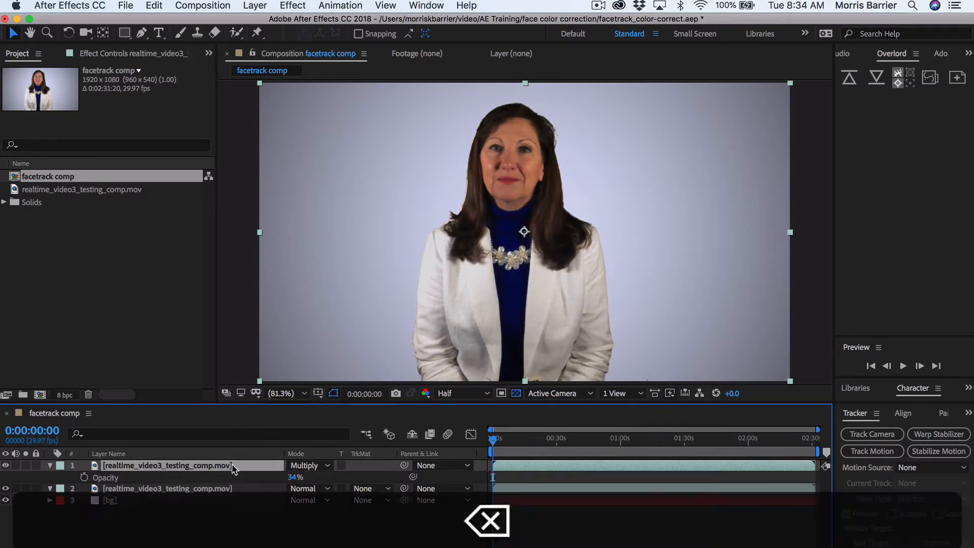
# - Try a Shadow/Highlight effect on the footage layer with Auto Amounts off, Shadow Amount 35 and Highlight Amount 34, and remove it
pyautogui.click(181, 464)
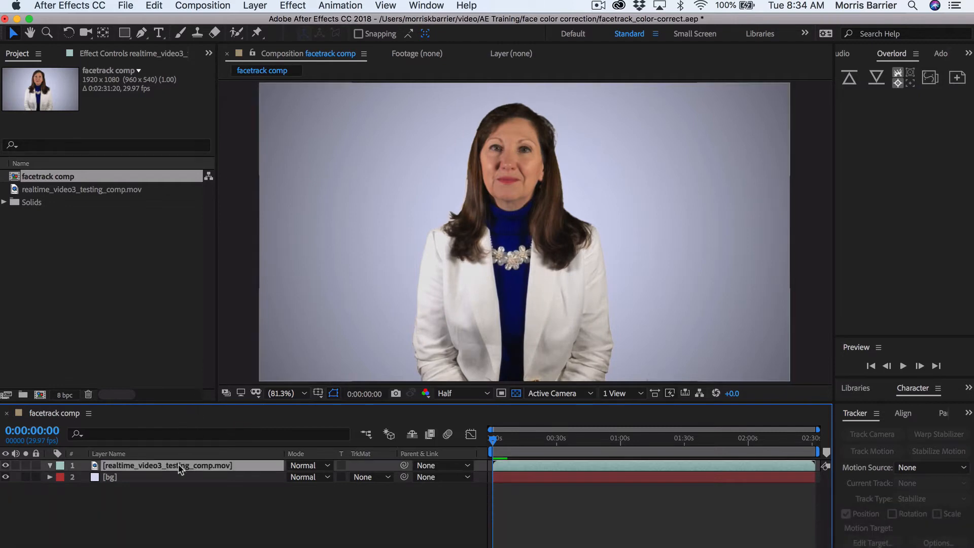
pyautogui.click(298, 6)
pyautogui.moveTo(363, 134)
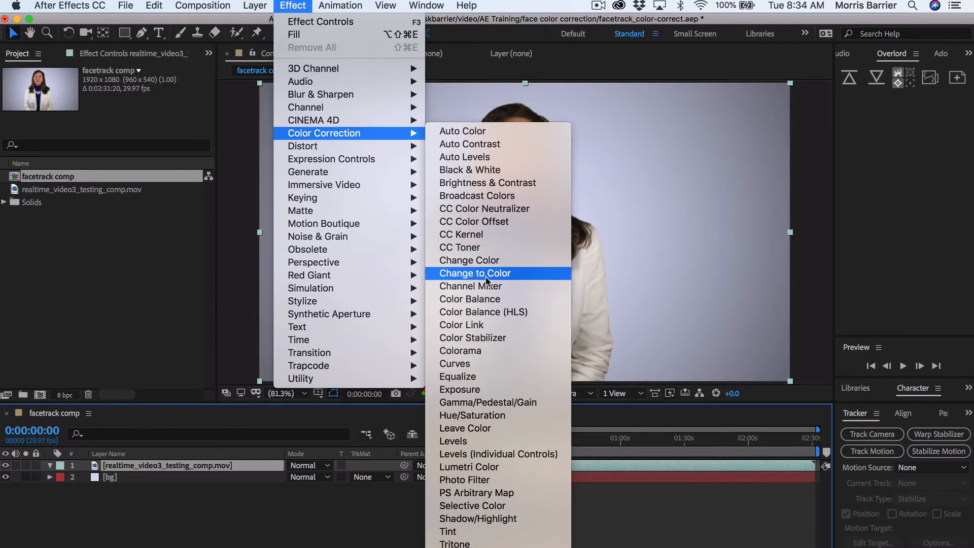
pyautogui.click(484, 522)
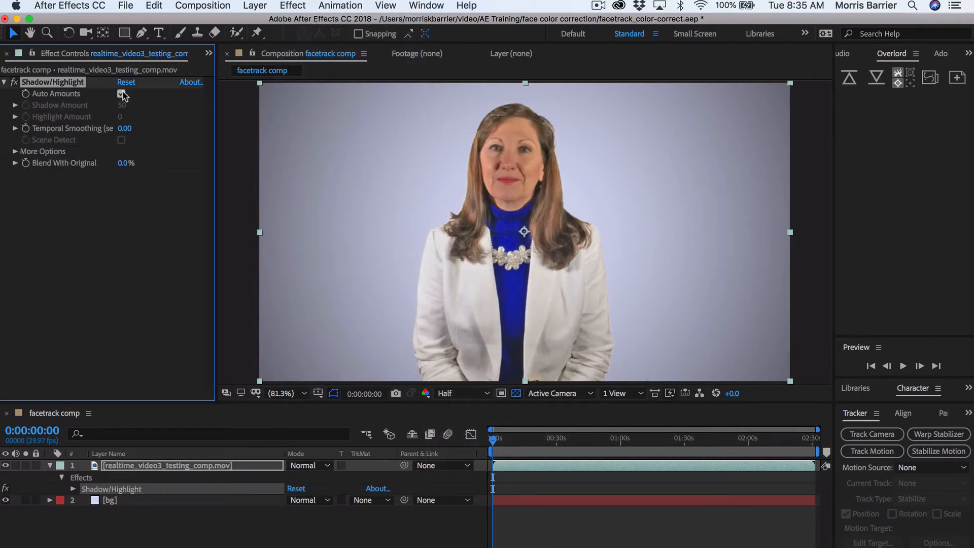
pyautogui.click(121, 94)
pyautogui.moveTo(117, 106); pyautogui.dragTo(144, 119)
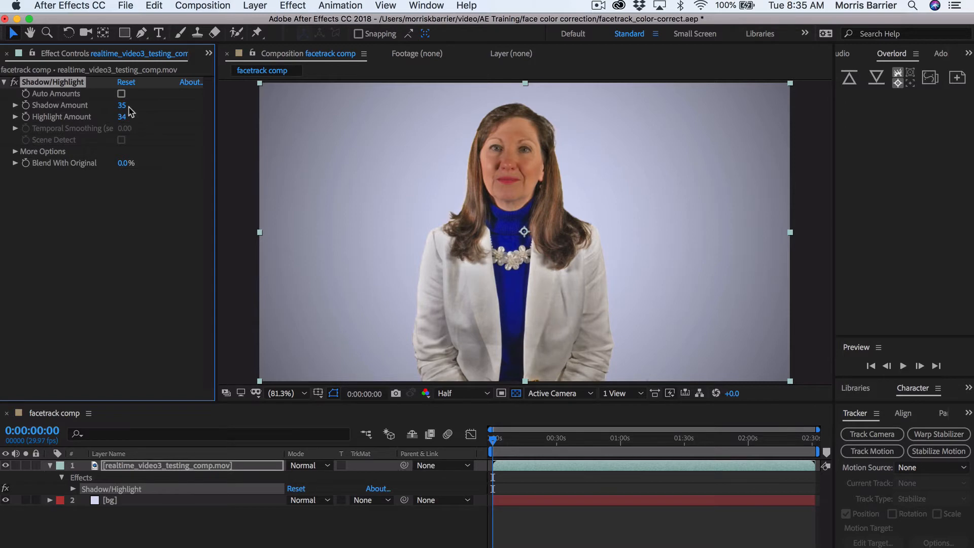
pyautogui.press('BackSpace')
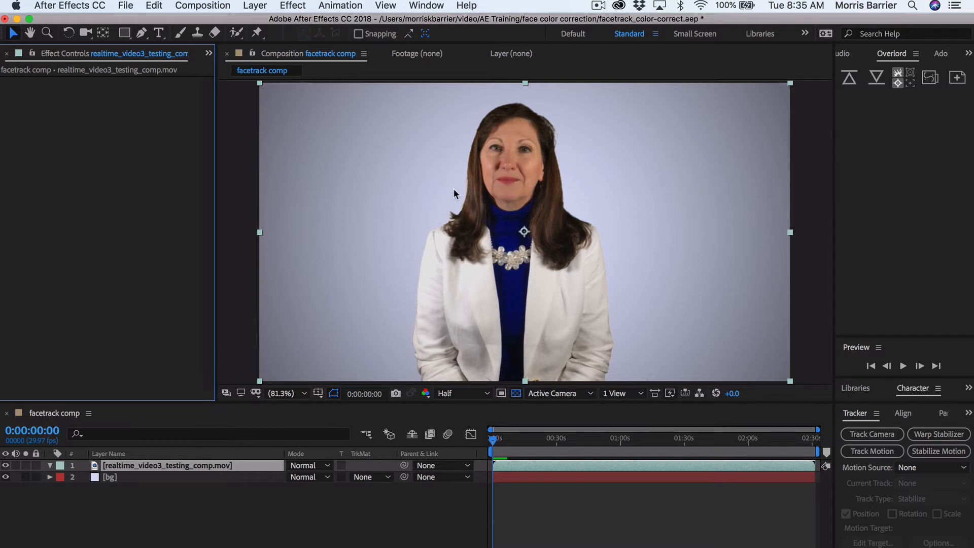
# - Draw a rectangular mask around the woman's head on the footage layer and set its mask mode to None
pyautogui.press('q')
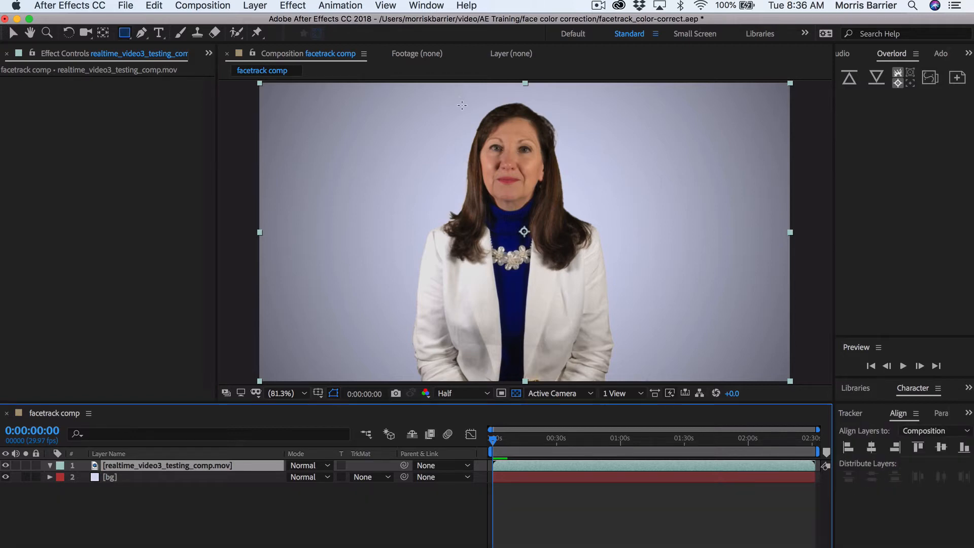
pyautogui.moveTo(456, 99); pyautogui.dragTo(578, 243)
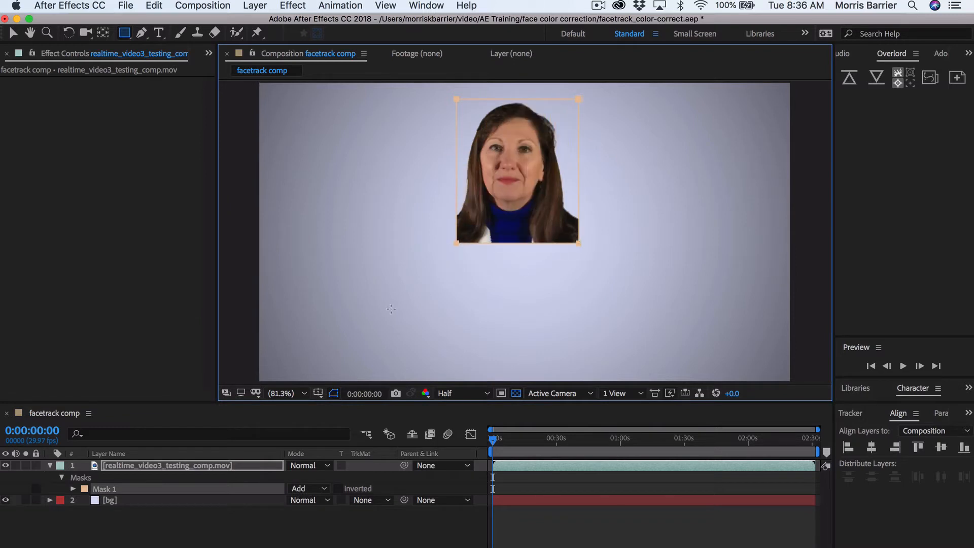
pyautogui.click(308, 487)
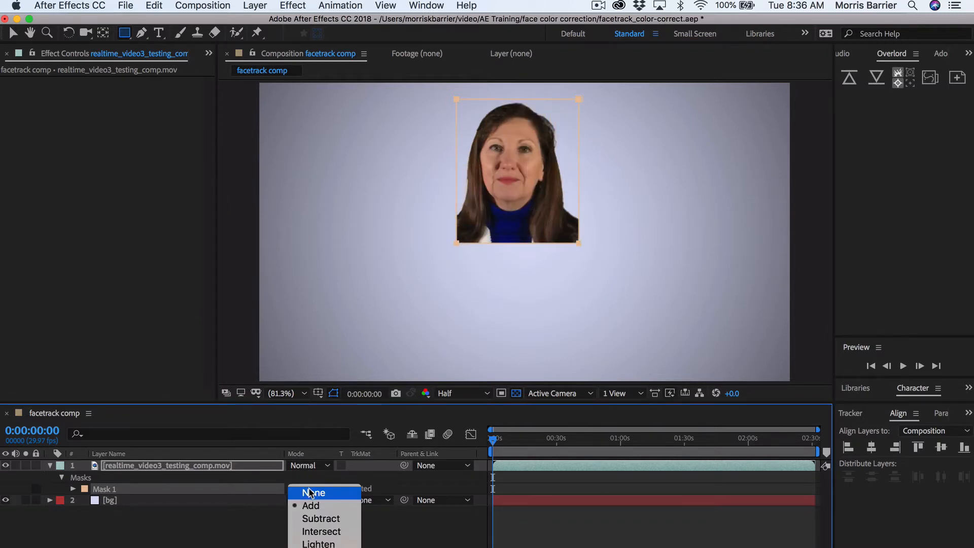
pyautogui.click(310, 492)
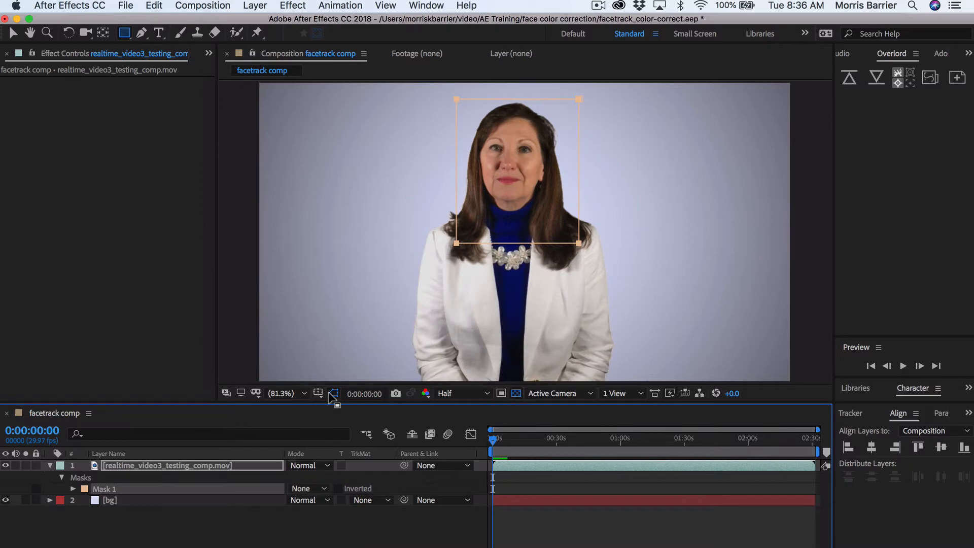
# - Track the head mask forward using the Face Tracking (Outline Only) method
pyautogui.rightClick(203, 494)
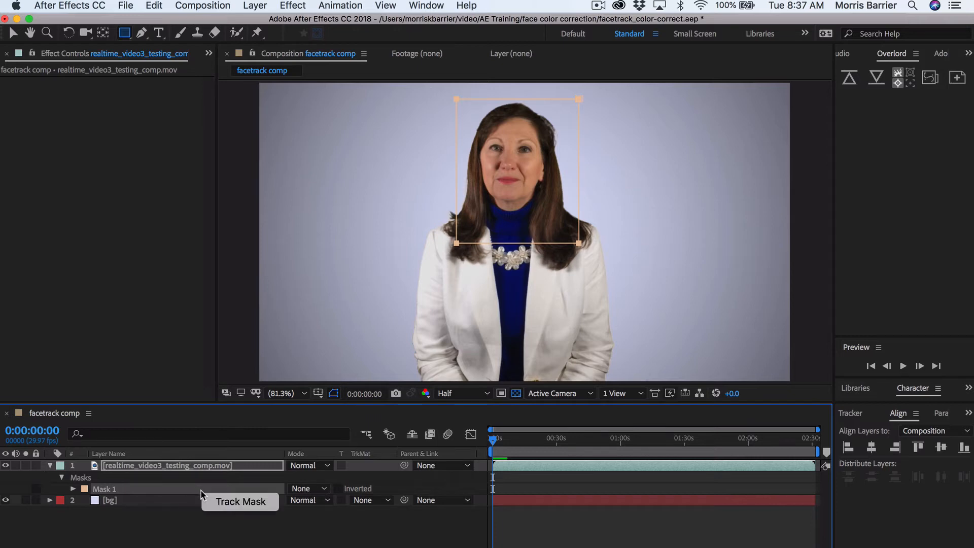
pyautogui.click(235, 502)
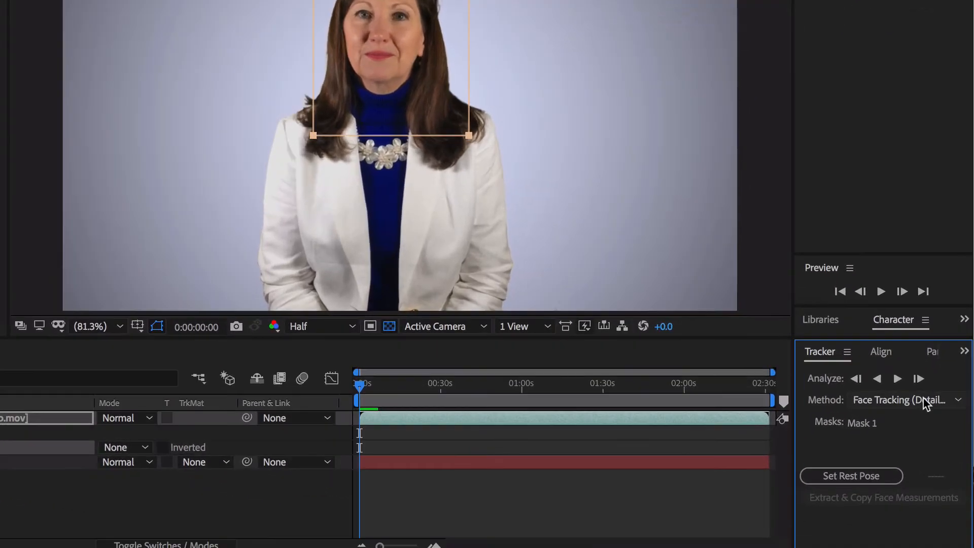
pyautogui.click(923, 398)
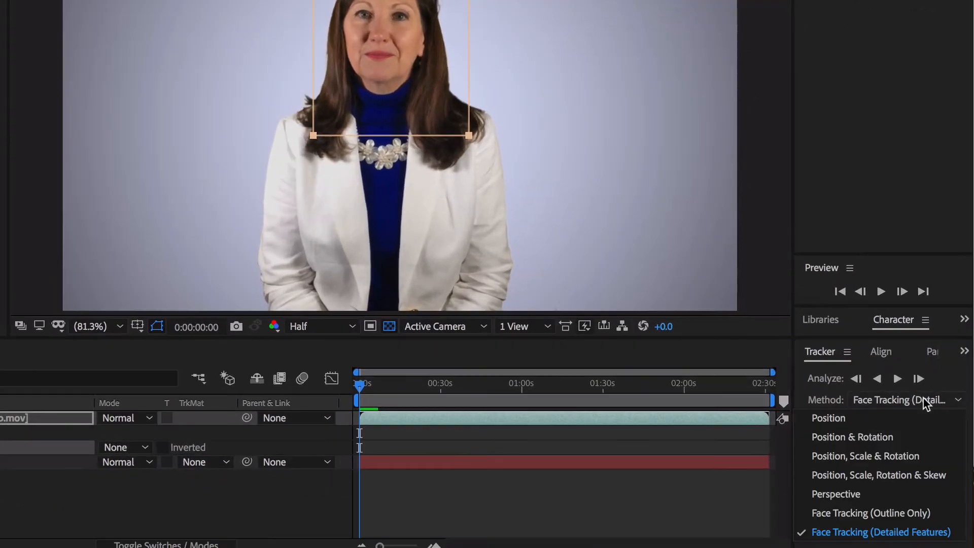
pyautogui.click(922, 513)
pyautogui.click(897, 378)
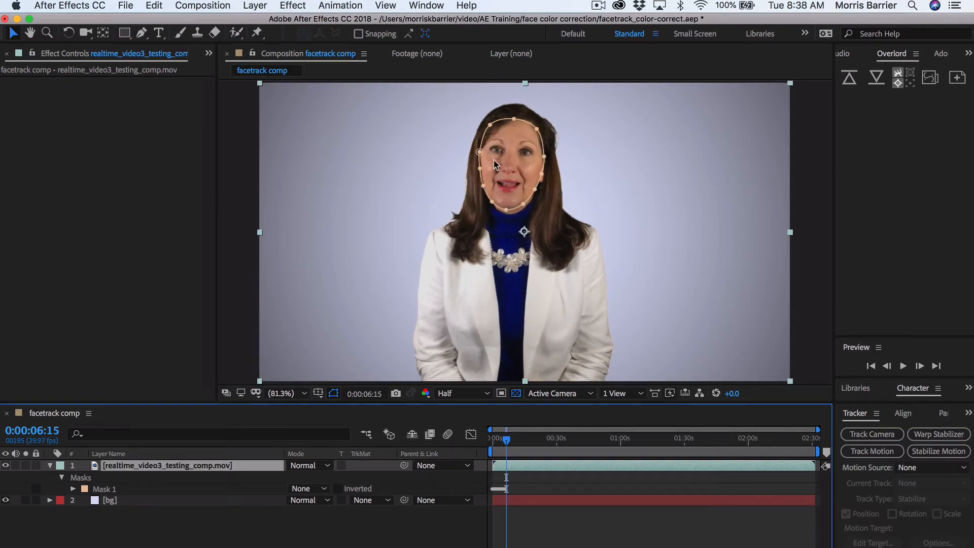
# - Duplicate the face-tracked footage layer
pyautogui.click(318, 485)
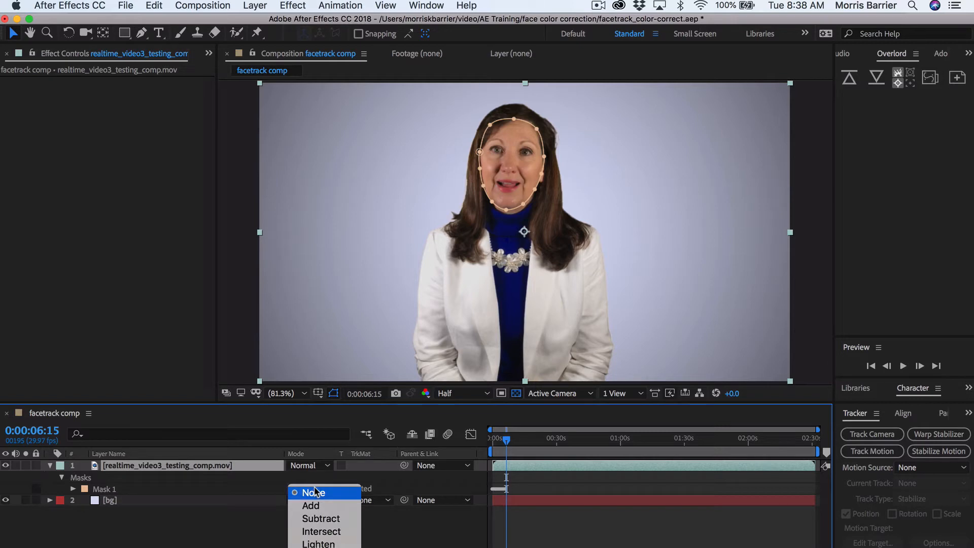
pyautogui.click(248, 468)
pyautogui.press('super+d')
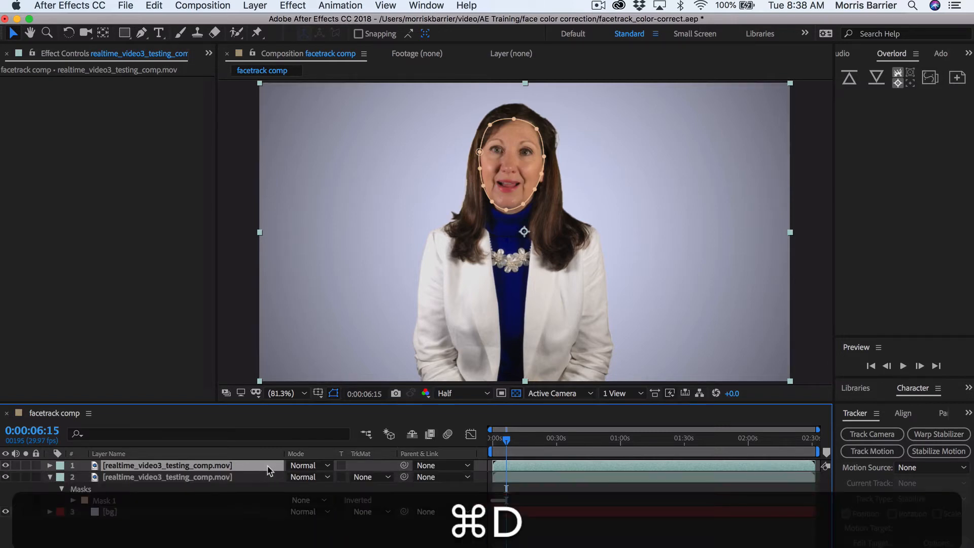
# - Try Add mode on the lower footage layer's face mask and return the mask to None
pyautogui.click(309, 499)
pyautogui.click(311, 505)
pyautogui.click(261, 479)
pyautogui.click(263, 479)
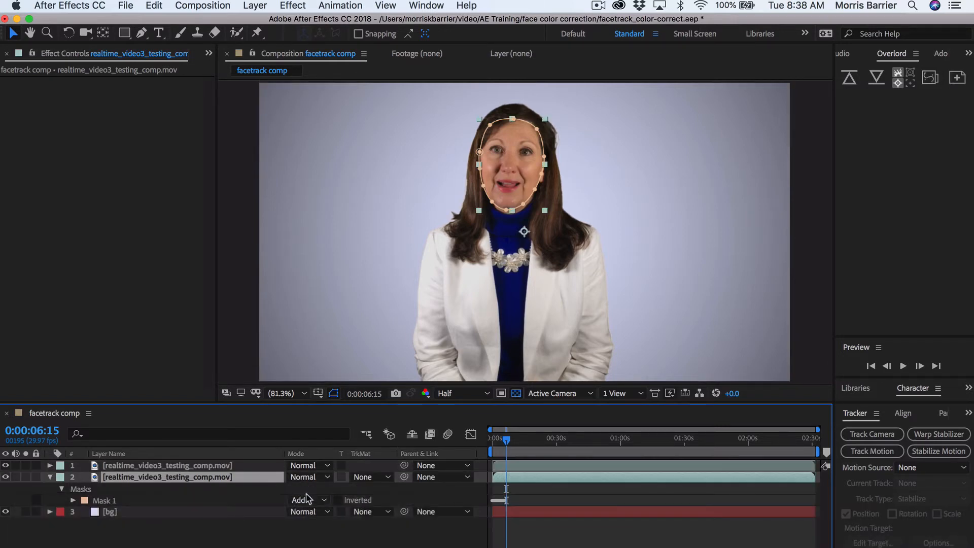
pyautogui.click(306, 498)
pyautogui.click(314, 492)
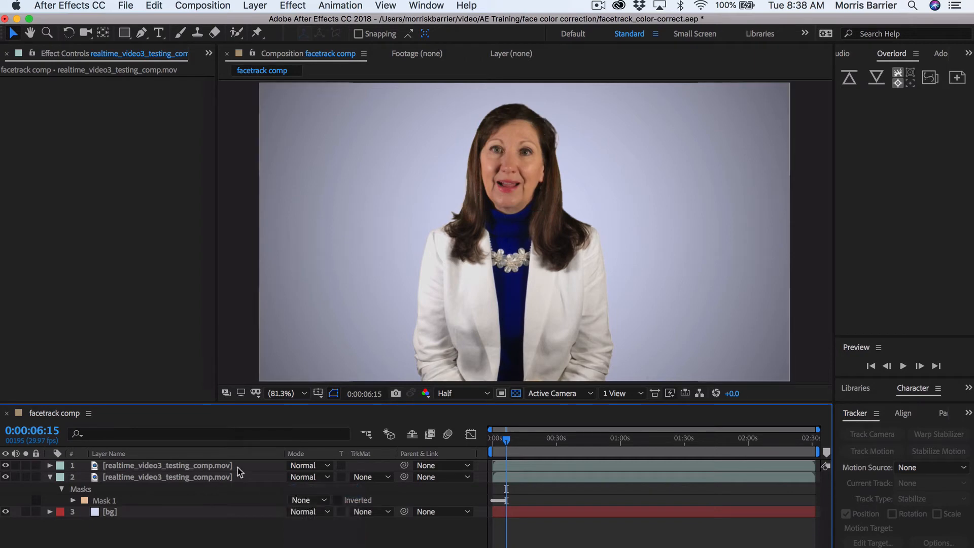
# - Reveal the face mask on the top footage layer and set its mode to Add
pyautogui.click(239, 466)
pyautogui.press('m')
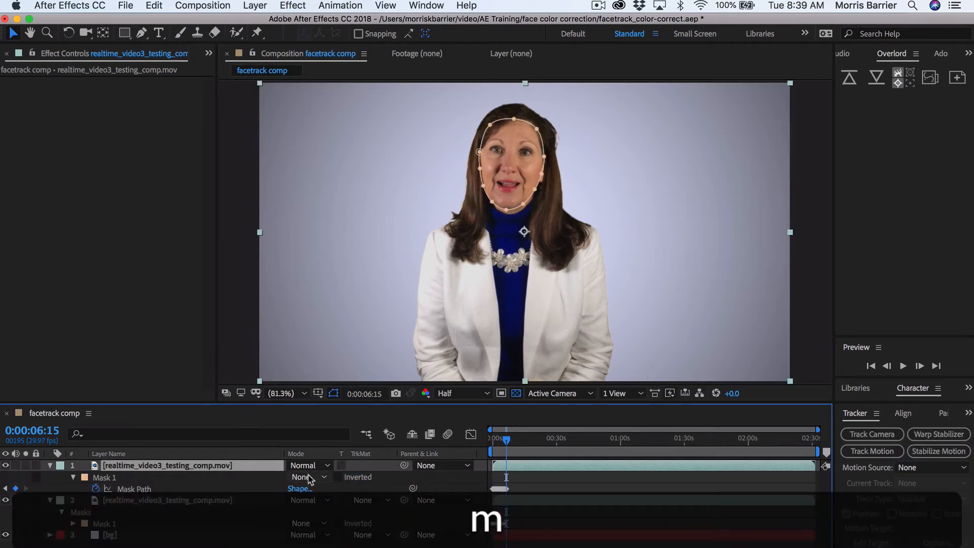
pyautogui.click(305, 477)
pyautogui.click(311, 503)
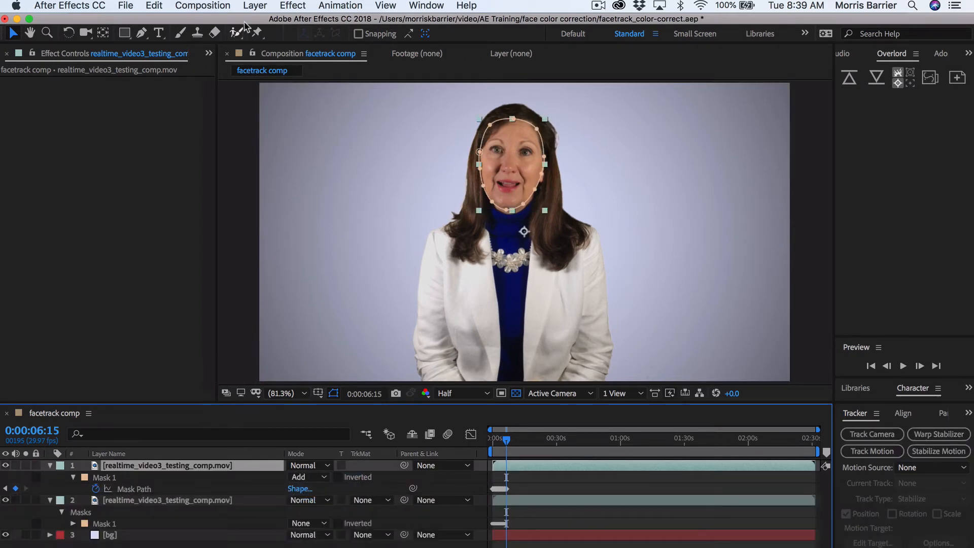
# - Apply a Fill effect to the top footage layer and sample its color from the skin at the woman's chin
pyautogui.click(294, 5)
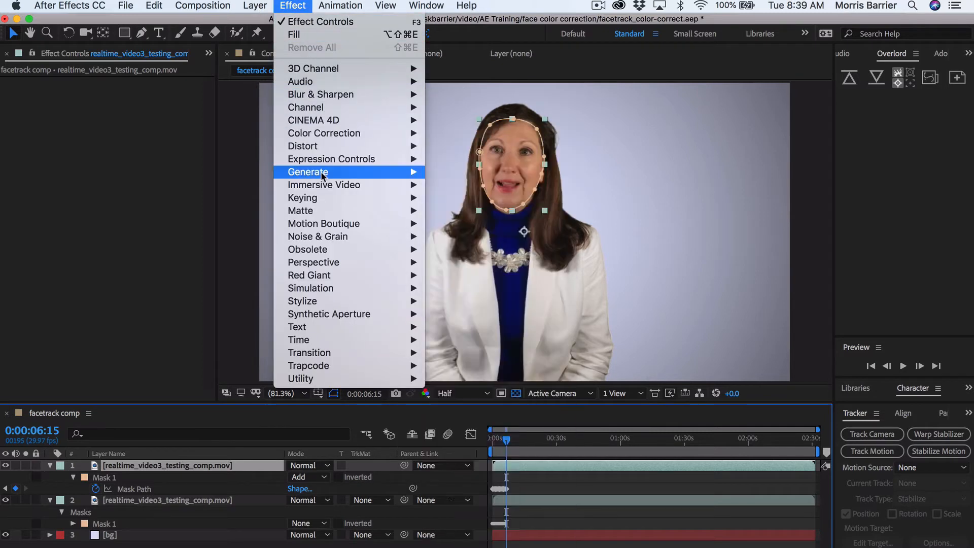
pyautogui.moveTo(322, 173)
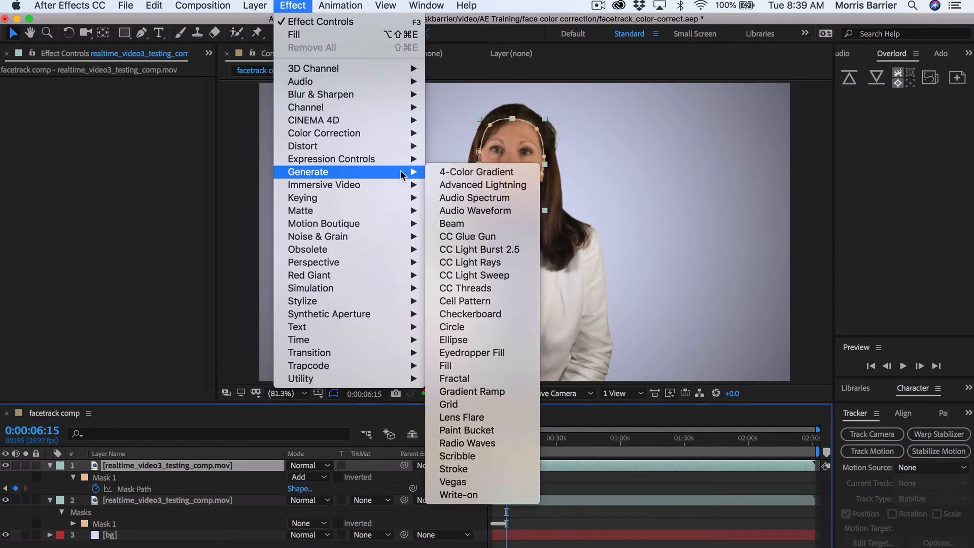
pyautogui.click(462, 365)
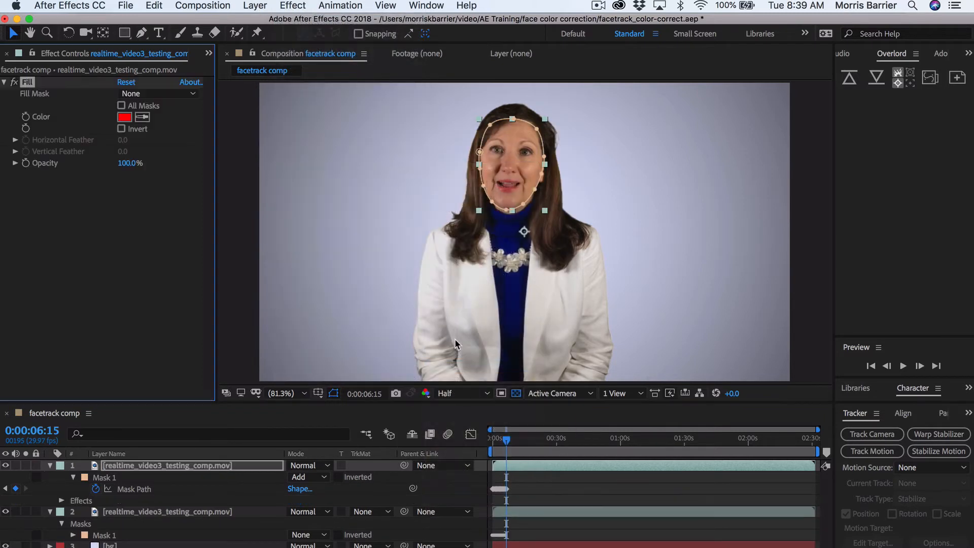
pyautogui.click(142, 117)
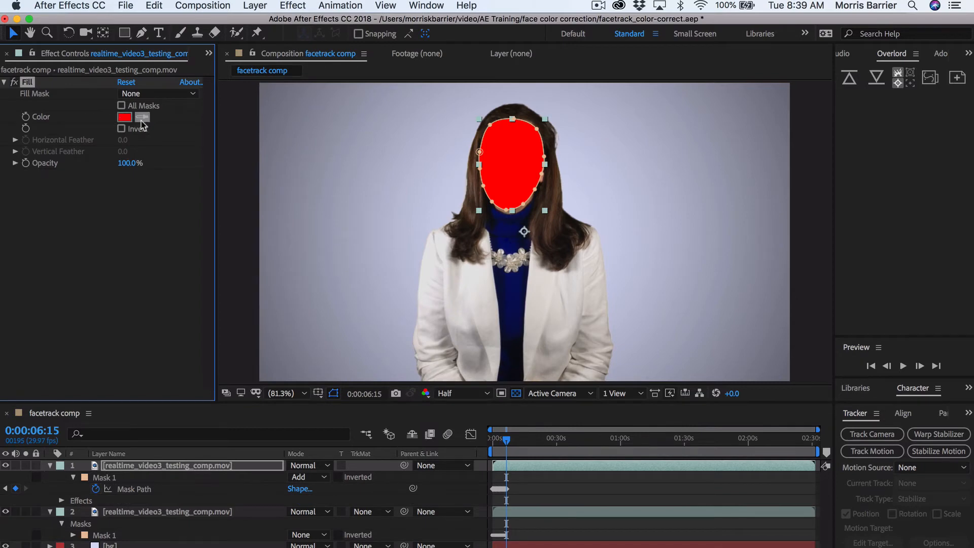
pyautogui.click(520, 208)
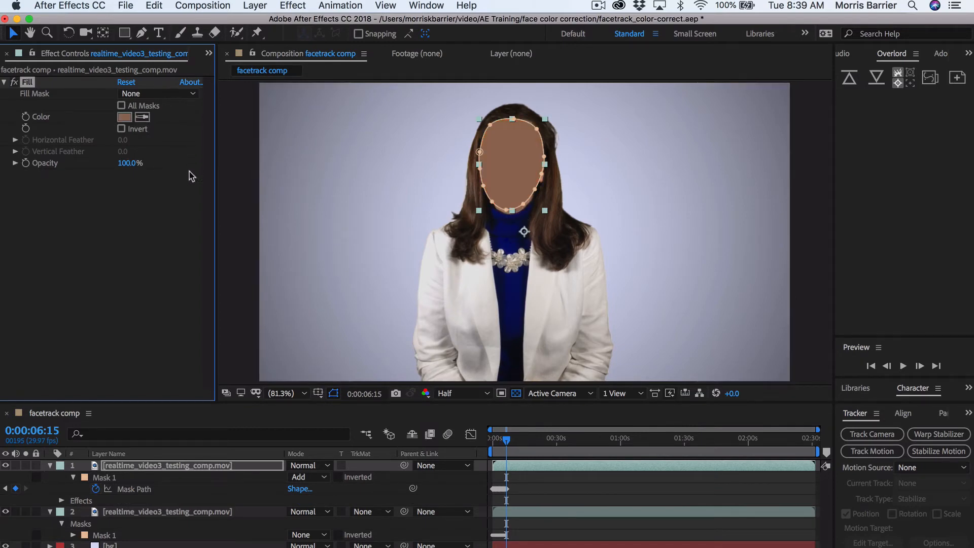
# - Lower the top footage layer's opacity to blend the fill color into the face, and feather its mask to 18 pixels
pyautogui.press('t')
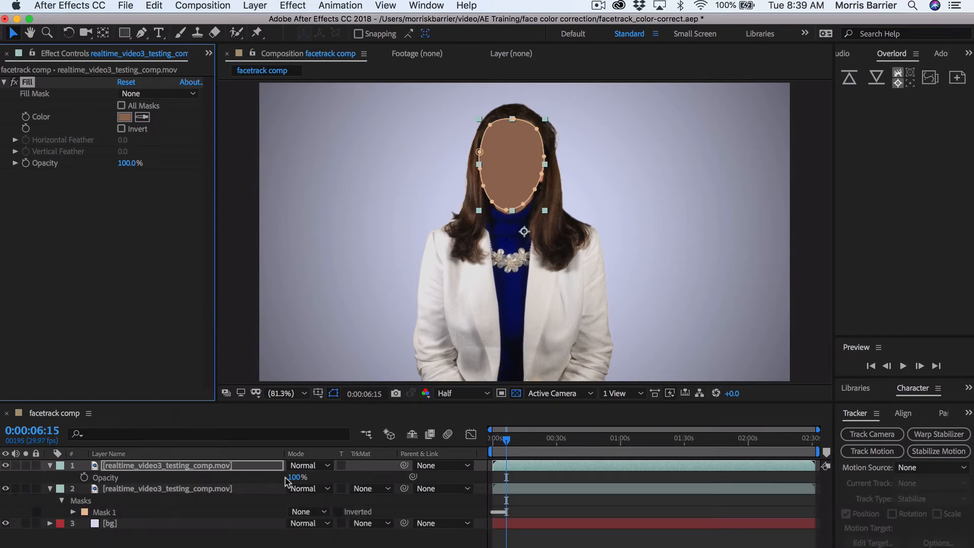
pyautogui.moveTo(293, 477); pyautogui.dragTo(261, 483)
pyautogui.press('f')
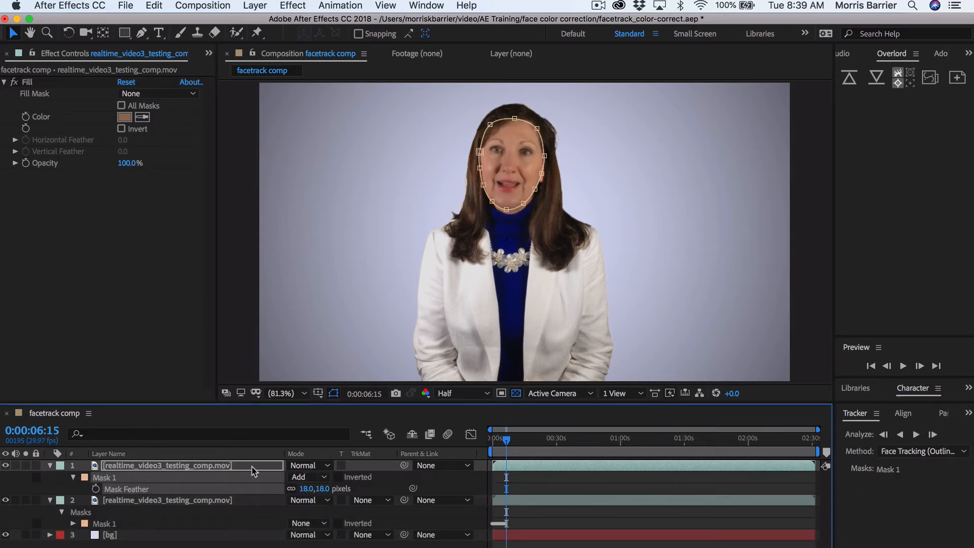
# - Delete the color-filled top footage layer and remove the old face mask from the remaining footage layer
pyautogui.click(211, 469)
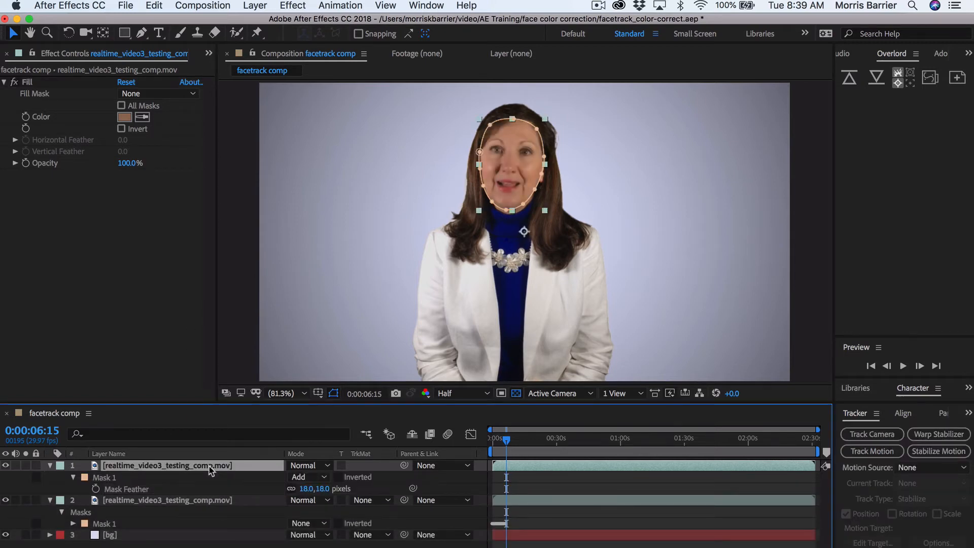
pyautogui.press('BackSpace')
pyautogui.click(211, 469)
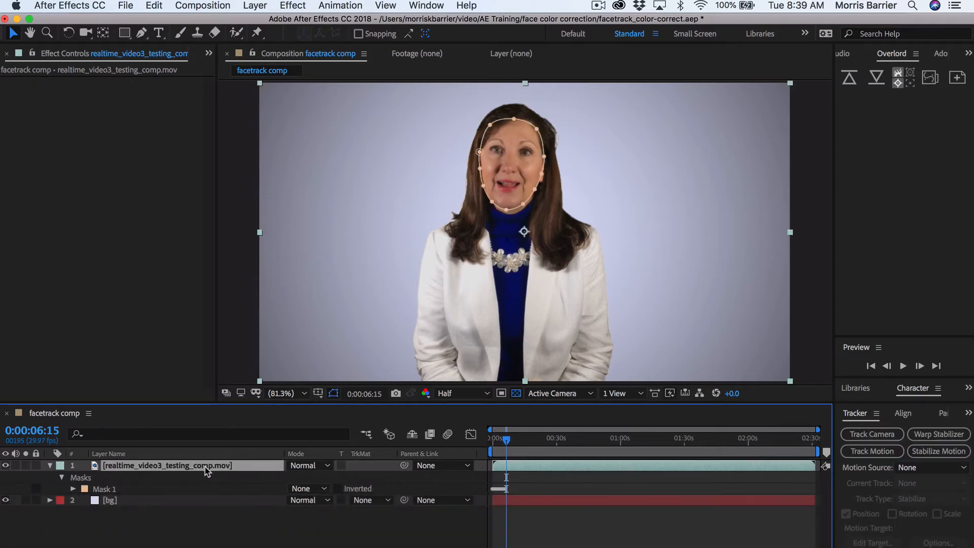
pyautogui.click(163, 489)
pyautogui.press('BackSpace')
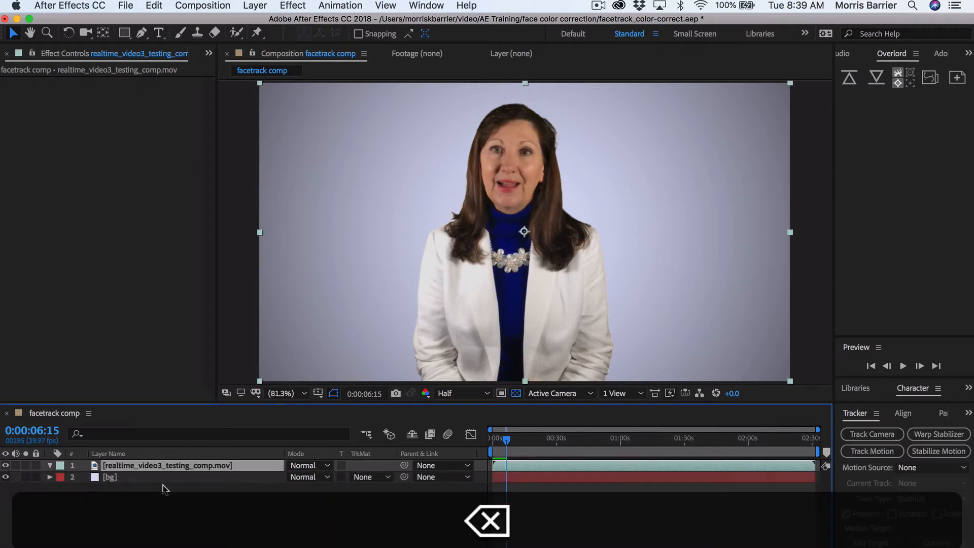
# - Draw a rectangular mask around the woman's head at 0:00:00:00 and track it forward with detailed face tracking
pyautogui.press('q')
pyautogui.moveTo(461, 106); pyautogui.dragTo(582, 243)
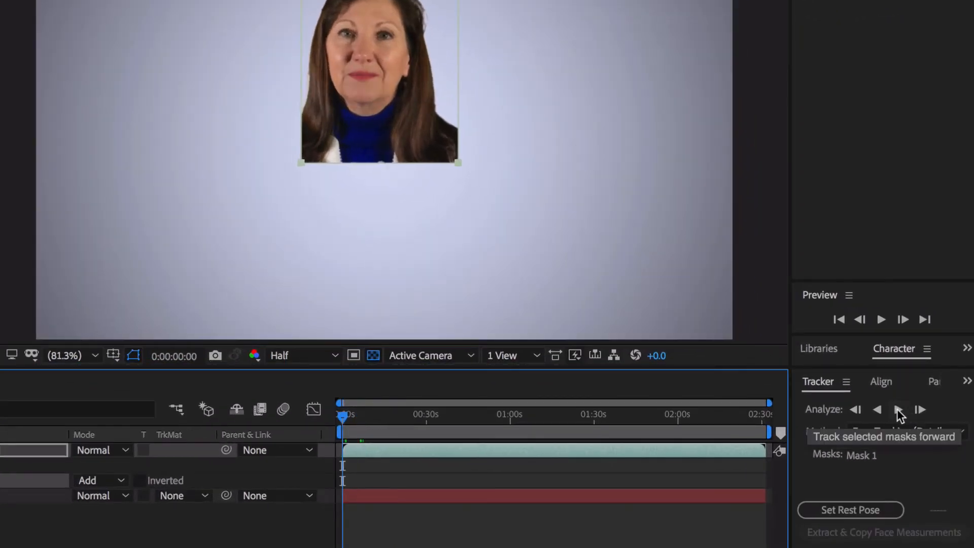
pyautogui.click(897, 412)
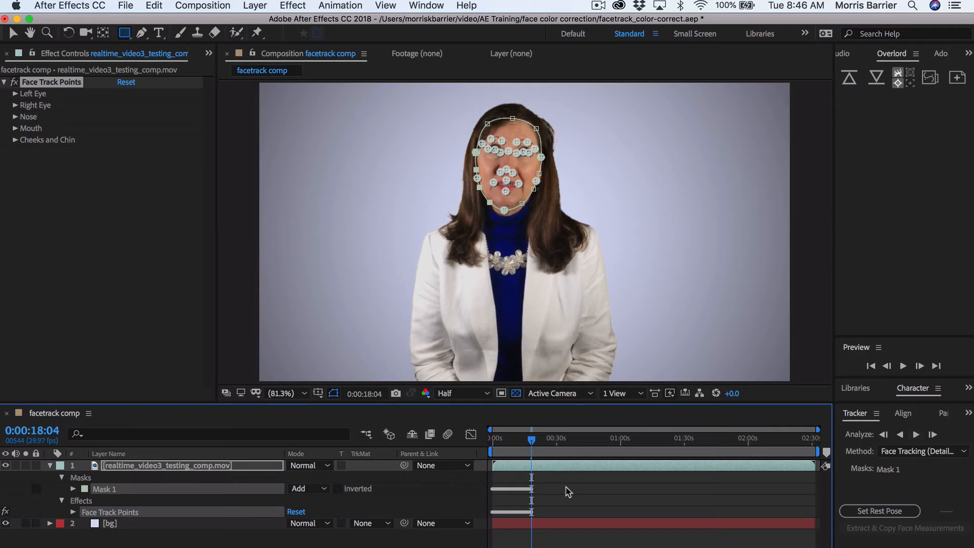
# - Set the tracked face mask's mode to None and duplicate the footage layer
pyautogui.click(300, 488)
pyautogui.click(307, 493)
pyautogui.press('super+d')
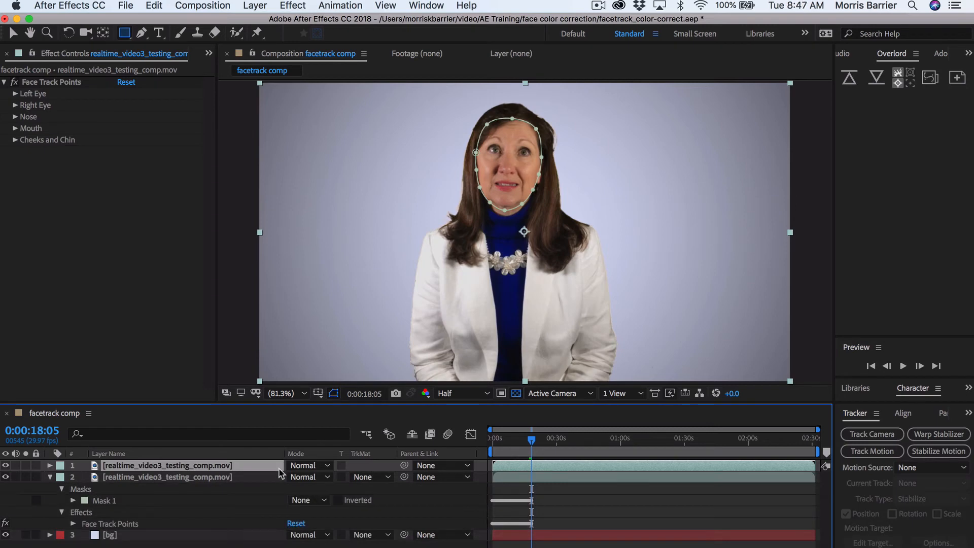
# - At 0:00:18:06, delete the duplicate layer's Face Track Points effect and clear all its Mask Path keyframes
pyautogui.press('u')
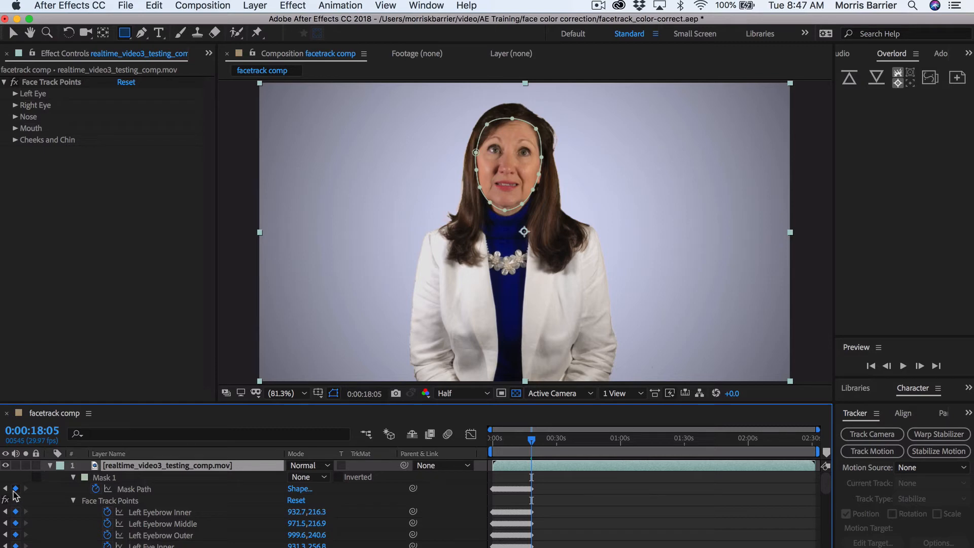
pyautogui.press('pagedown')
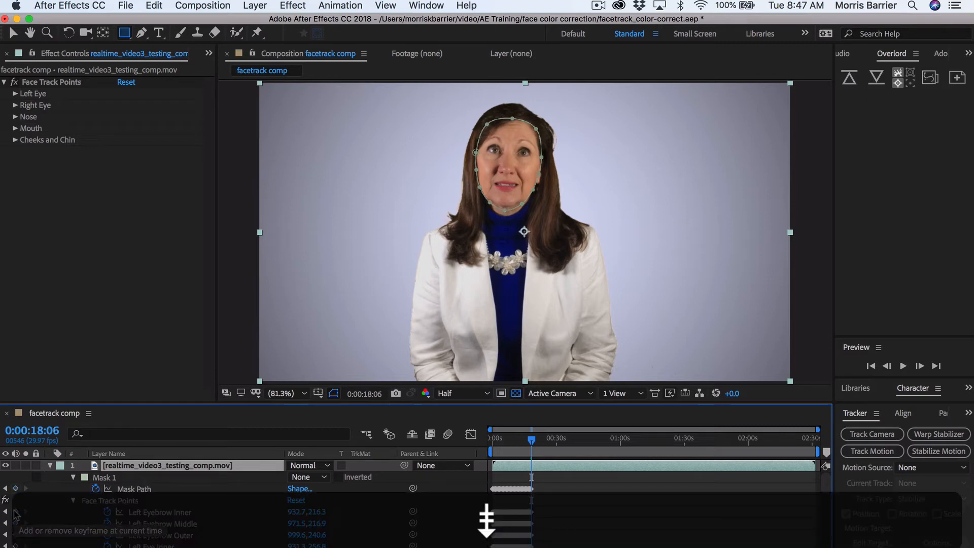
pyautogui.click(116, 502)
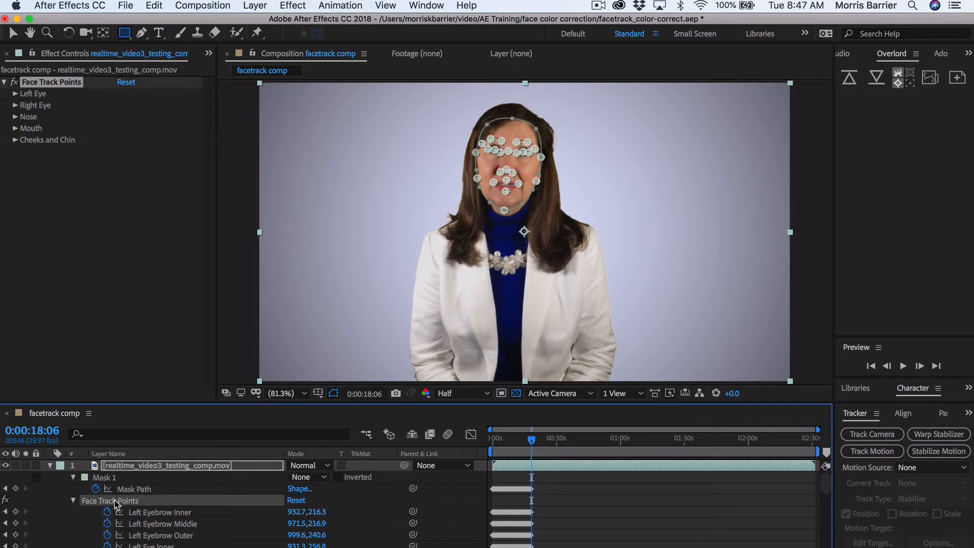
pyautogui.press('BackSpace')
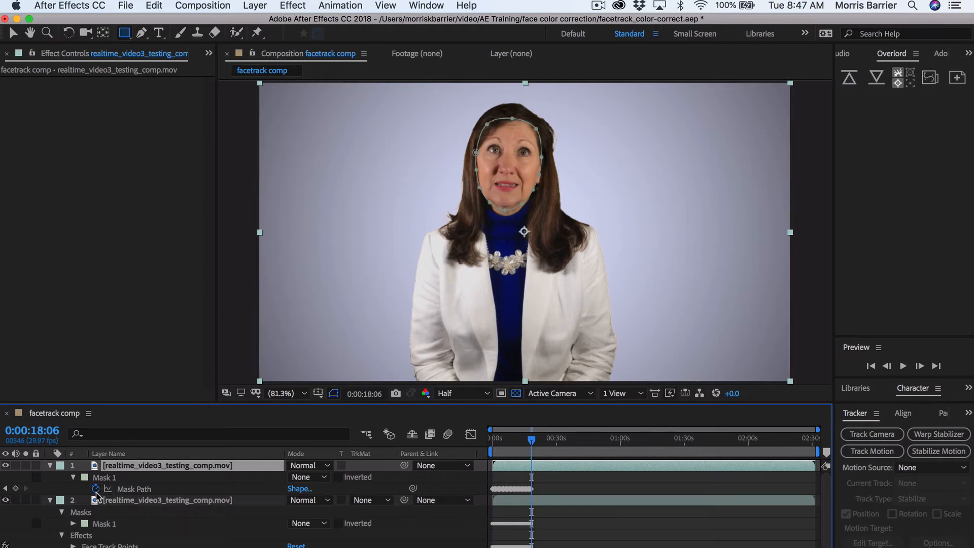
pyautogui.click(104, 490)
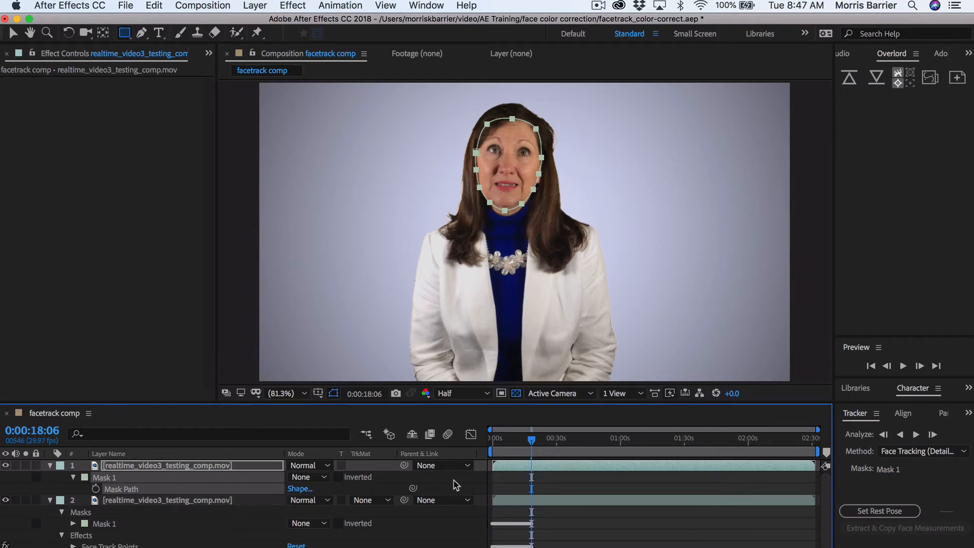
# - Start the work area at 0:00:18:06 and track the duplicate layer's face mask forward from there
pyautogui.press('b')
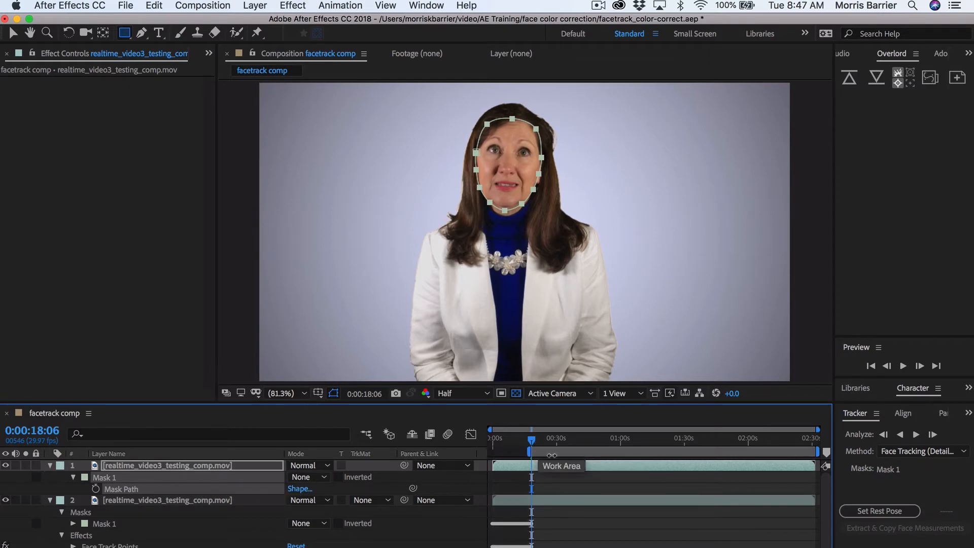
pyautogui.click(918, 435)
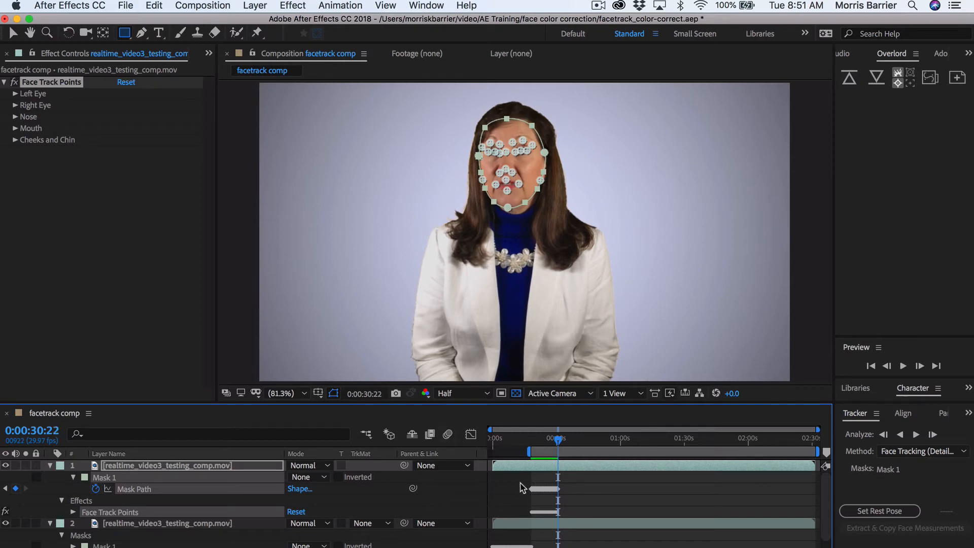
# - Copy the duplicate layer's new Mask Path keyframes and paste them onto the lower layer's Mask Path at 0:00:18:06
pyautogui.moveTo(520, 483); pyautogui.dragTo(586, 500)
pyautogui.press('super+c')
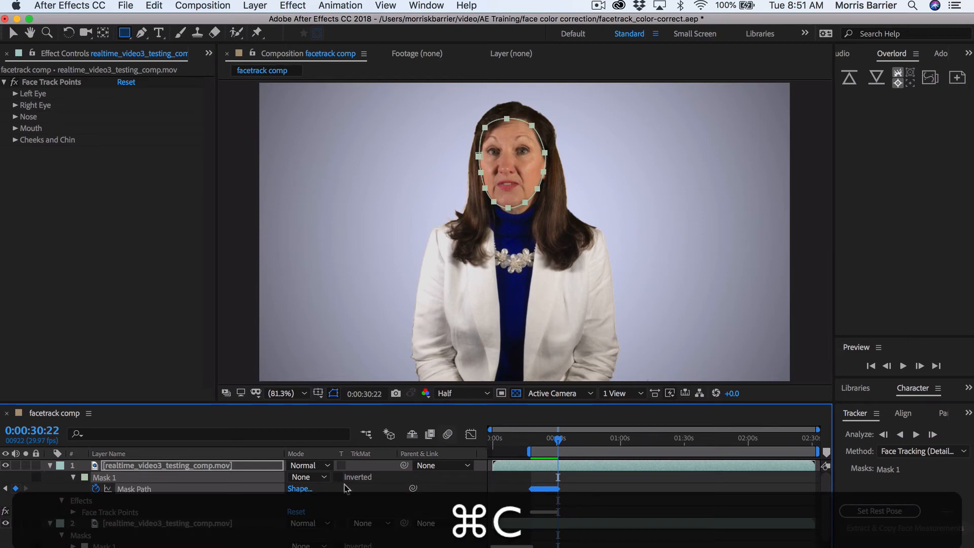
pyautogui.scroll(-1, 104, 524)
pyautogui.click(157, 511)
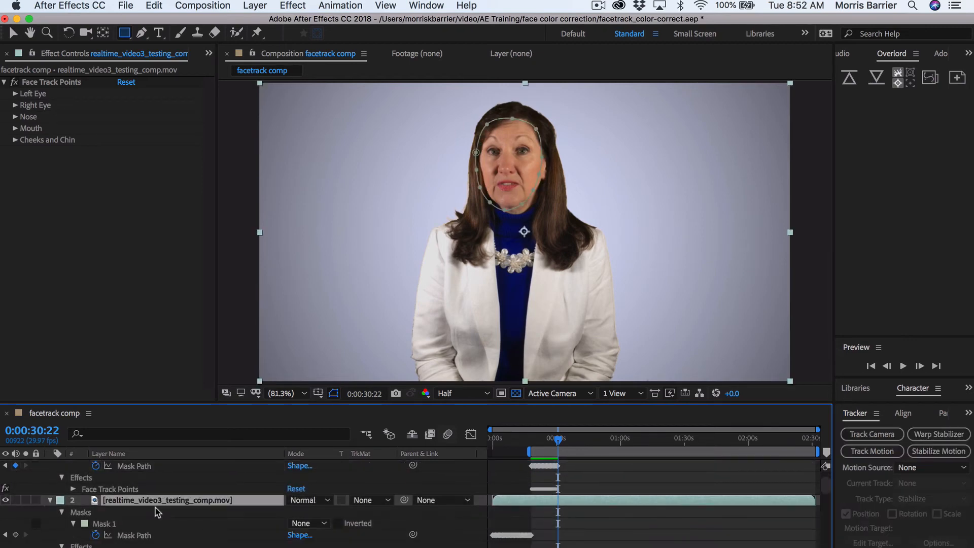
pyautogui.scroll(-3, 158, 511)
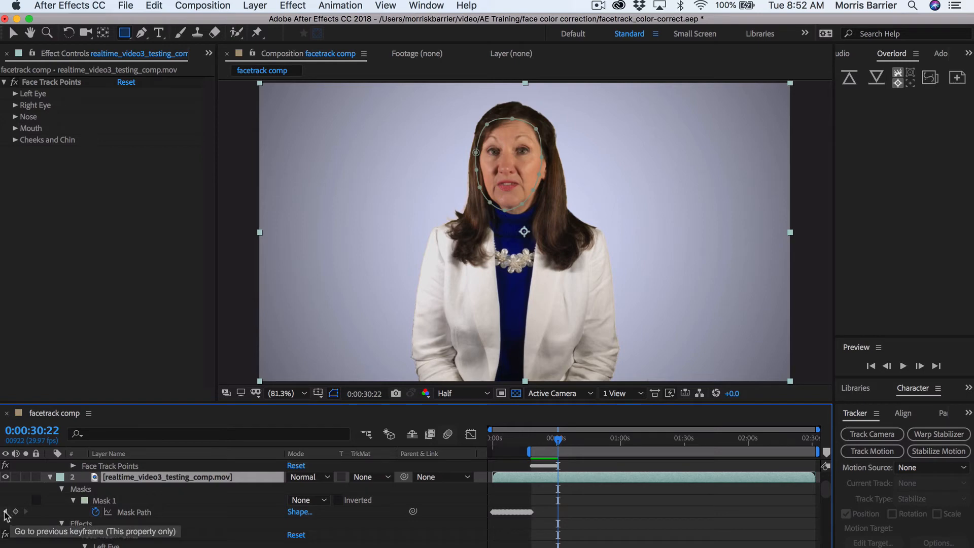
pyautogui.click(7, 512)
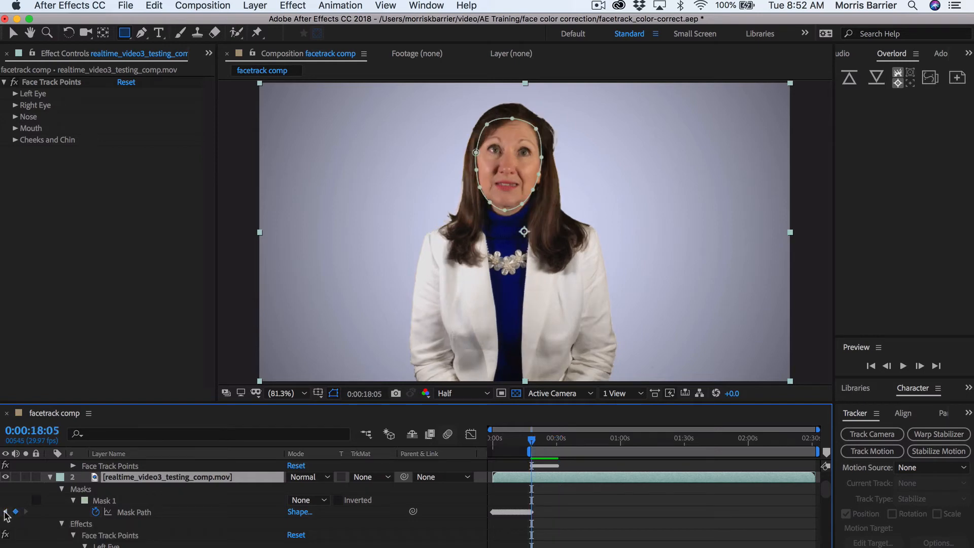
pyautogui.press('pagedown')
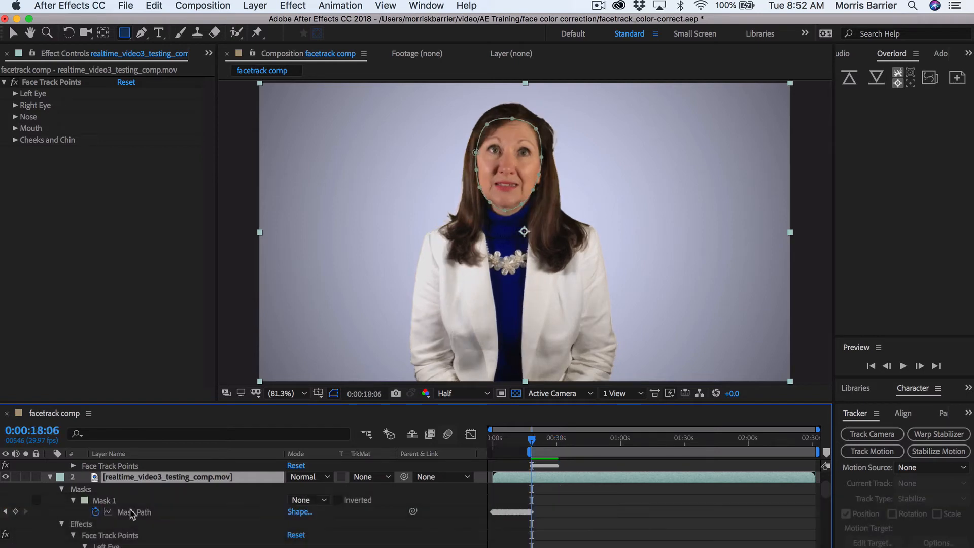
pyautogui.click(133, 512)
pyautogui.press('super+v')
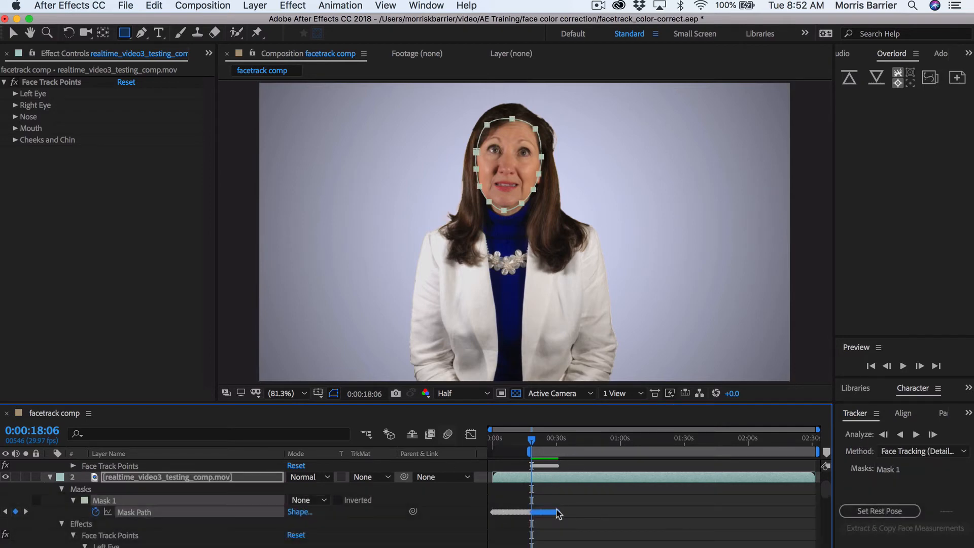
# - Copy the top layer's Face Track Points keyframes and paste them into the lower layer's Face Track Points effect at 0:00:18:06
pyautogui.scroll(3, 557, 513)
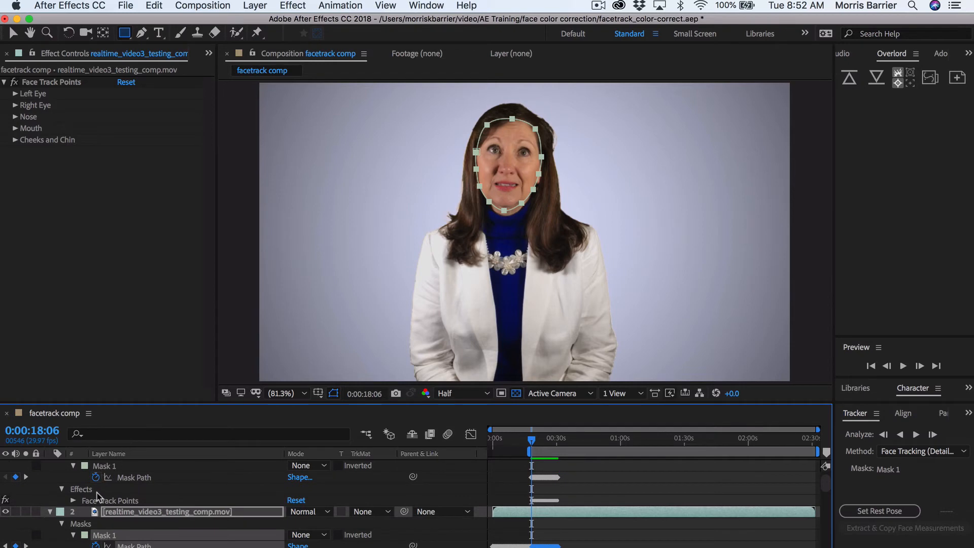
pyautogui.scroll(1, 127, 494)
pyautogui.click(150, 465)
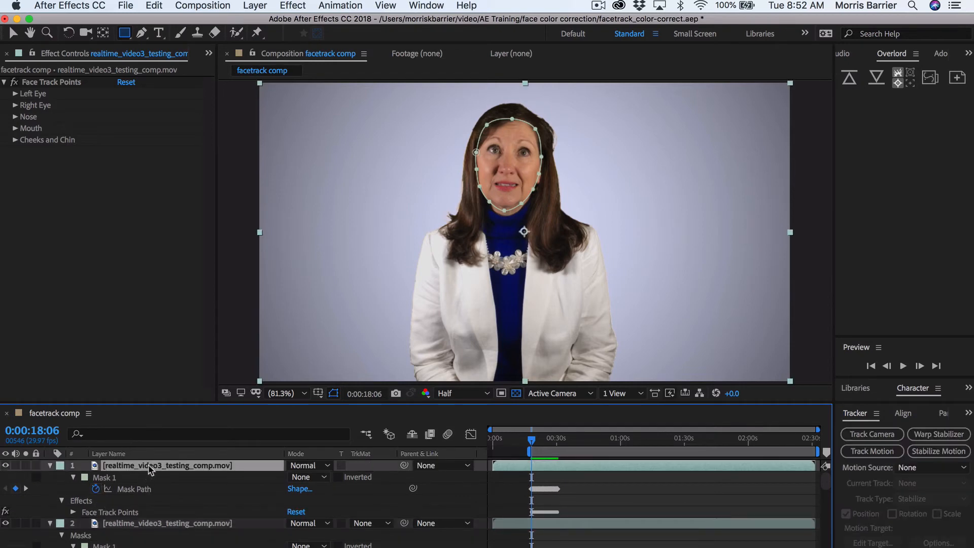
pyautogui.press('u')
pyautogui.press('u')
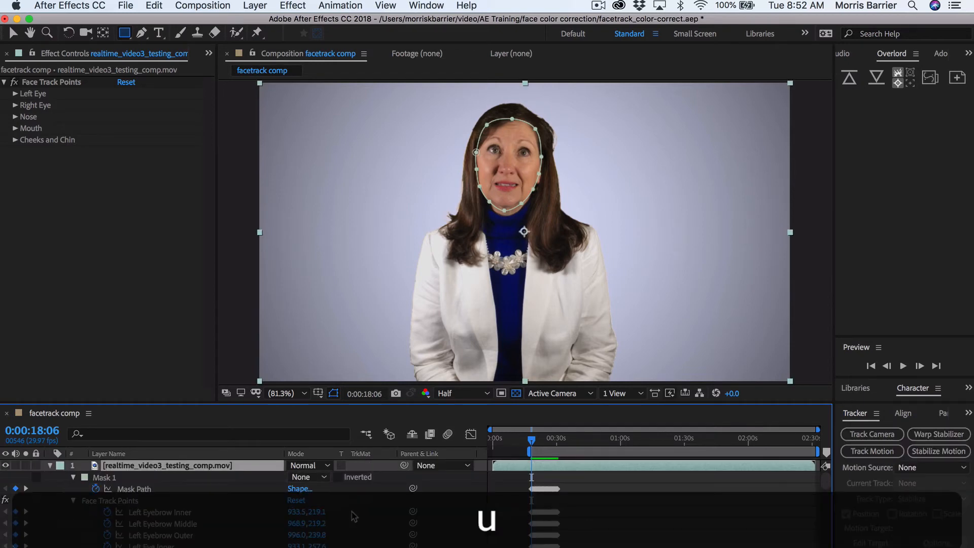
pyautogui.scroll(-1, 353, 508)
pyautogui.moveTo(523, 496); pyautogui.dragTo(566, 493)
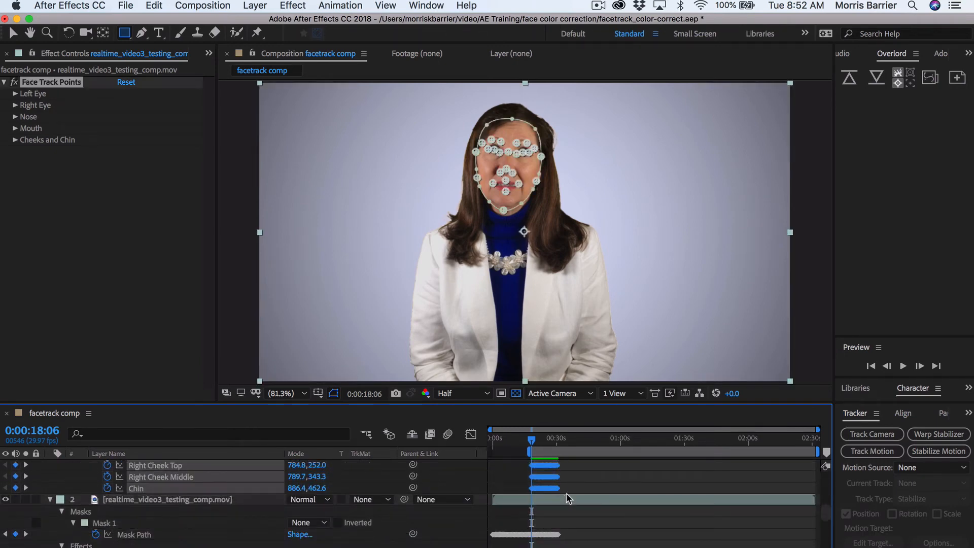
pyautogui.press('super+c')
pyautogui.scroll(-2, 141, 511)
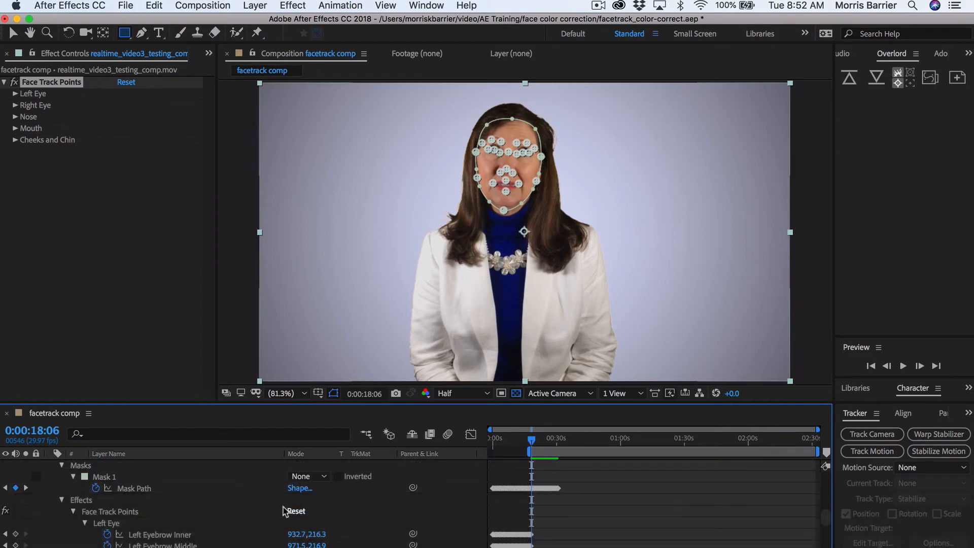
pyautogui.click(137, 510)
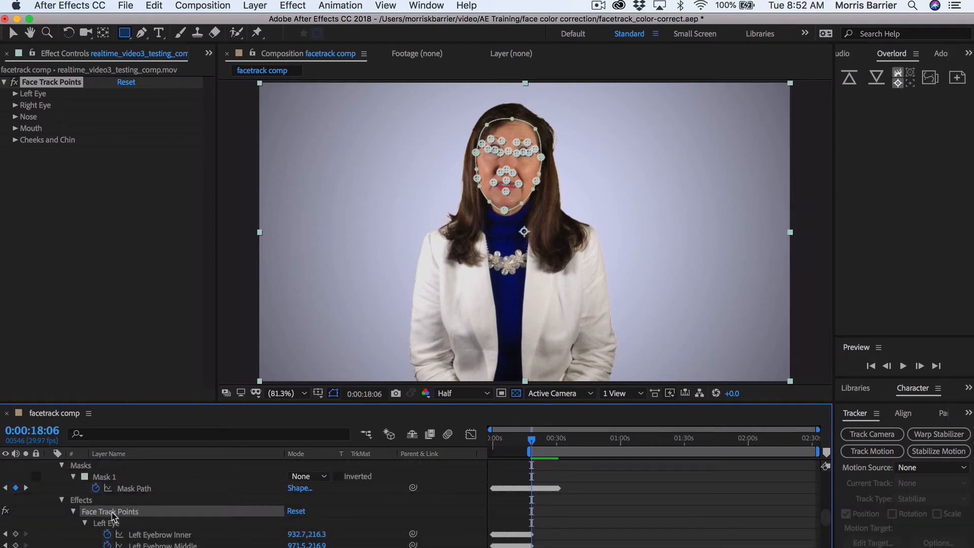
pyautogui.press('super+v')
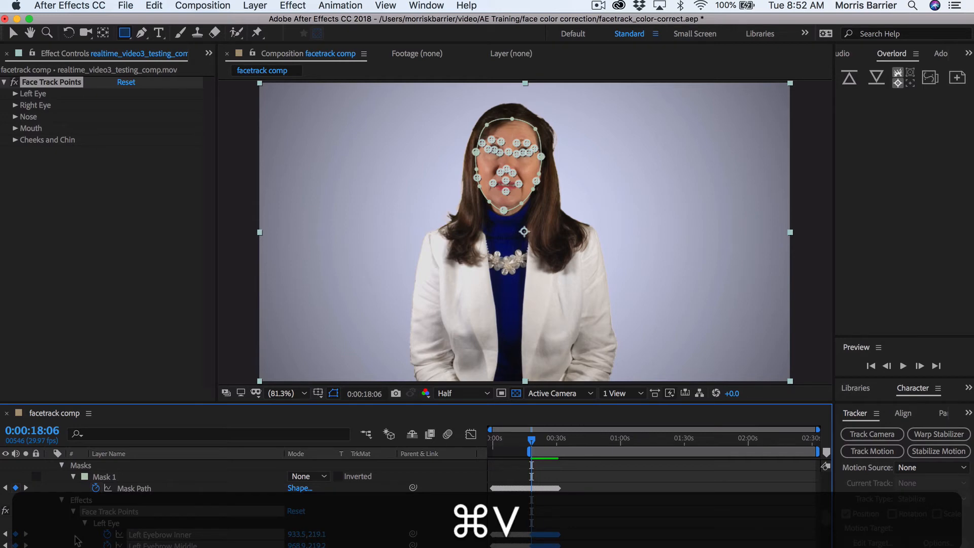
pyautogui.scroll(-10, 580, 483)
pyautogui.scroll(2, 573, 452)
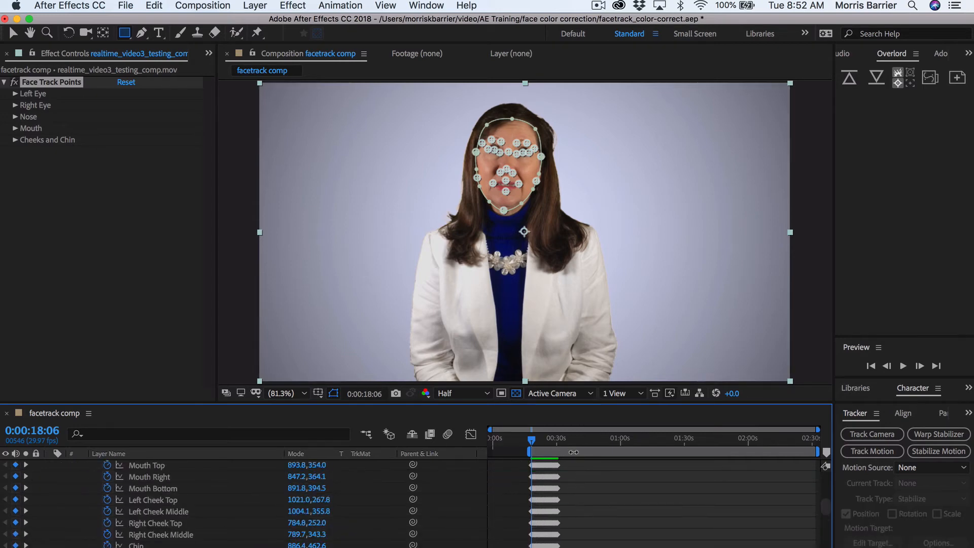
# - Start the work area at 0:00:31:18, clear the top layer's Mask Path keyframes and delete its Face Track Points effect
pyautogui.scroll(3, 573, 452)
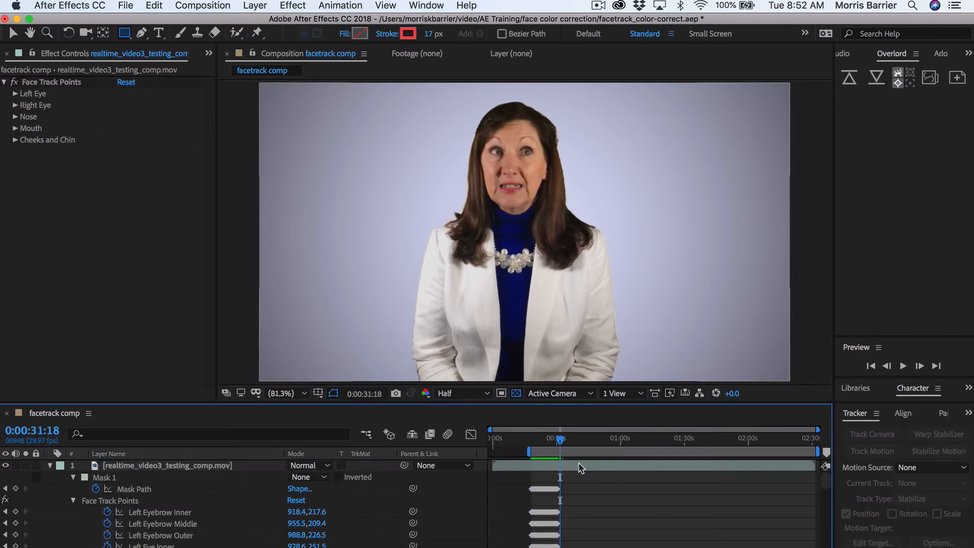
pyautogui.press('b')
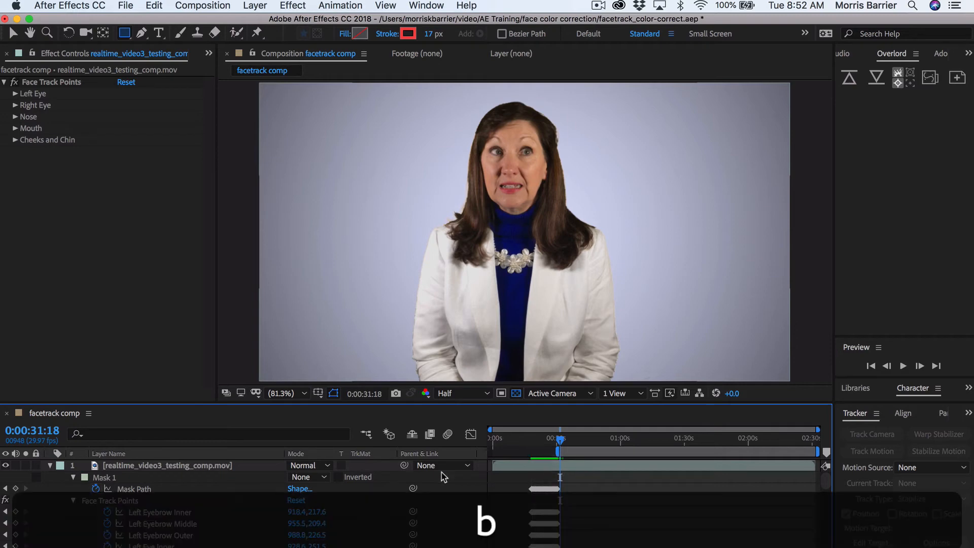
pyautogui.click(153, 489)
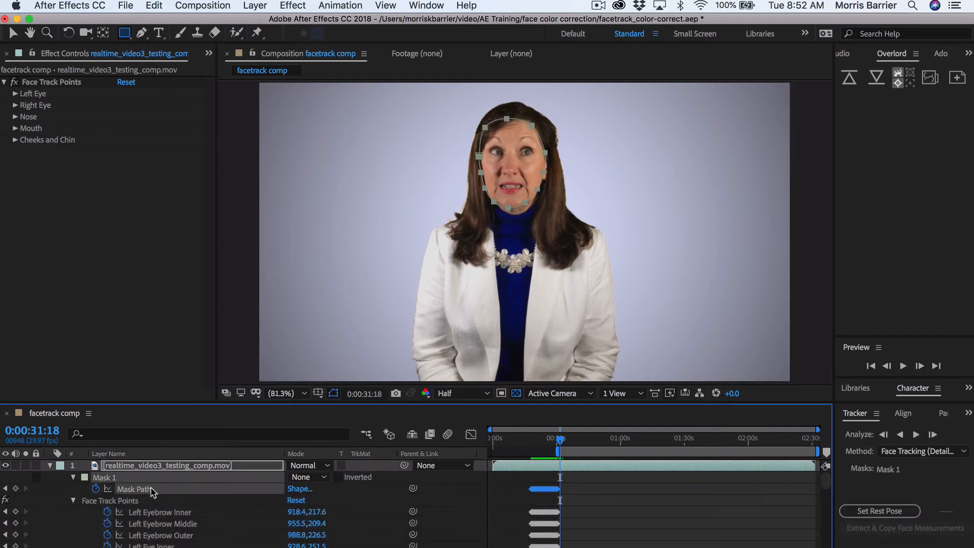
pyautogui.click(95, 488)
pyautogui.click(108, 502)
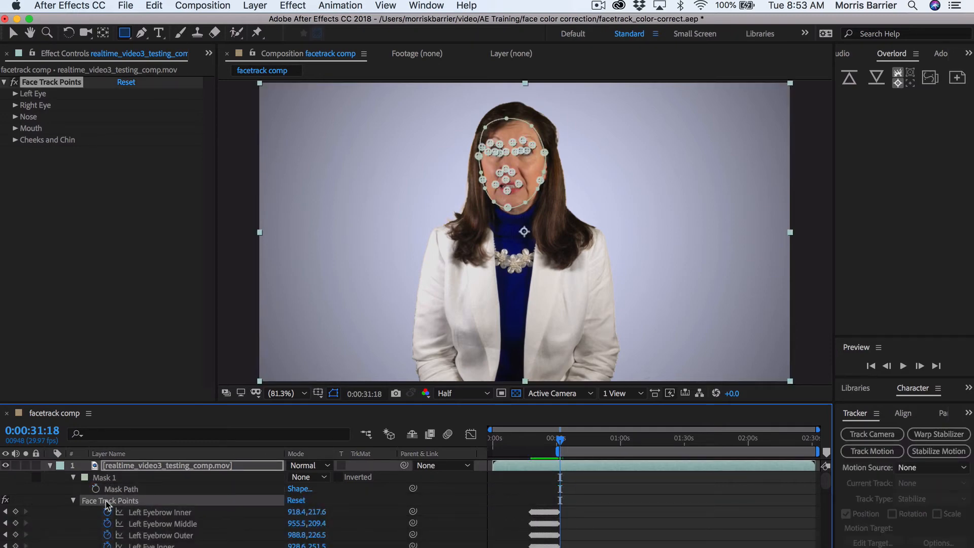
pyautogui.press('BackSpace')
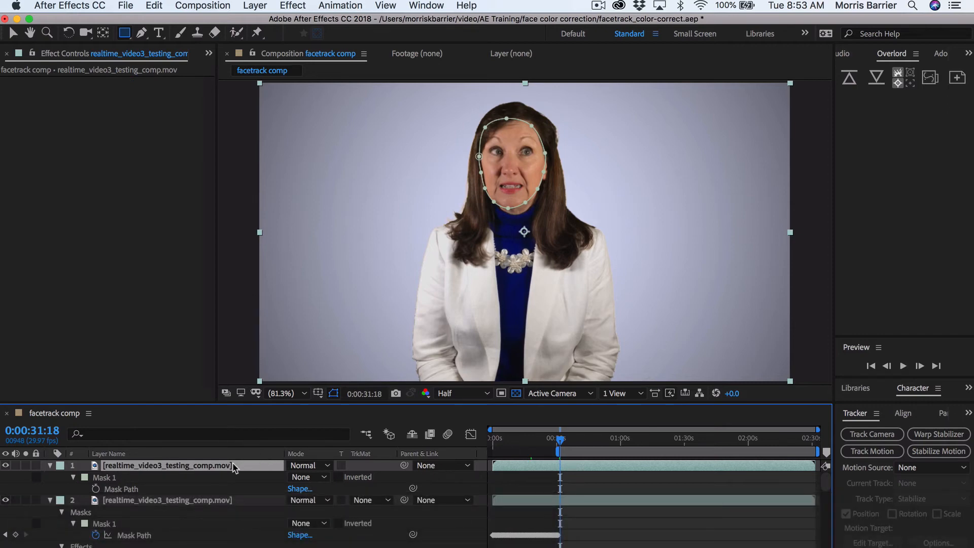
# - Delete the duplicate top footage layer, keeping the lower layer with the combined tracking keyframes
pyautogui.press('BackSpace')
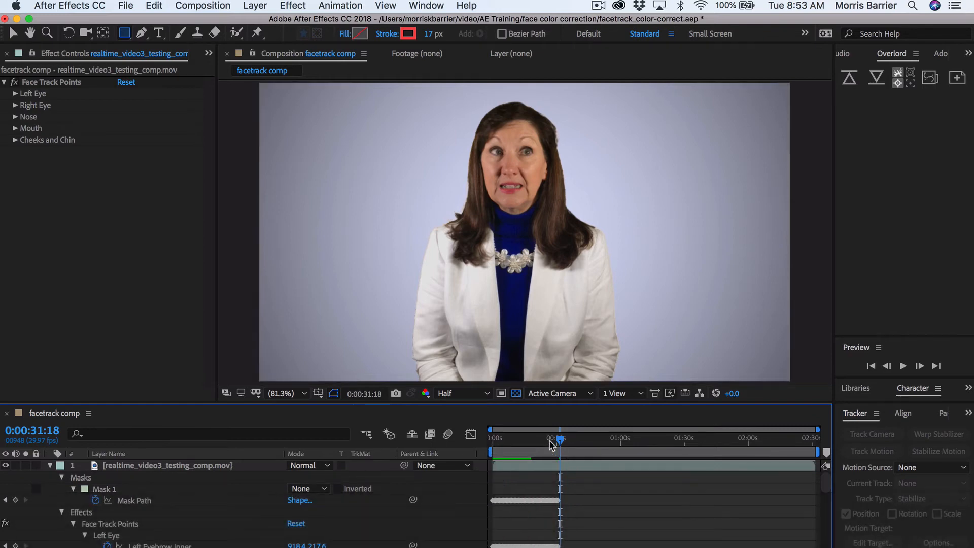
# - End the work area at 0:00:31:18 and move the current time back to 0:00:14:01
pyautogui.press('n')
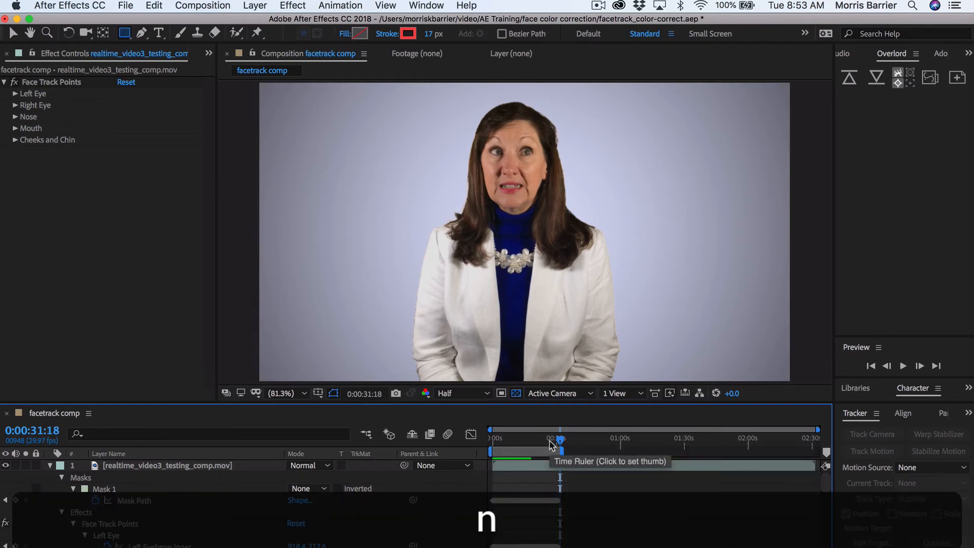
pyautogui.click(522, 439)
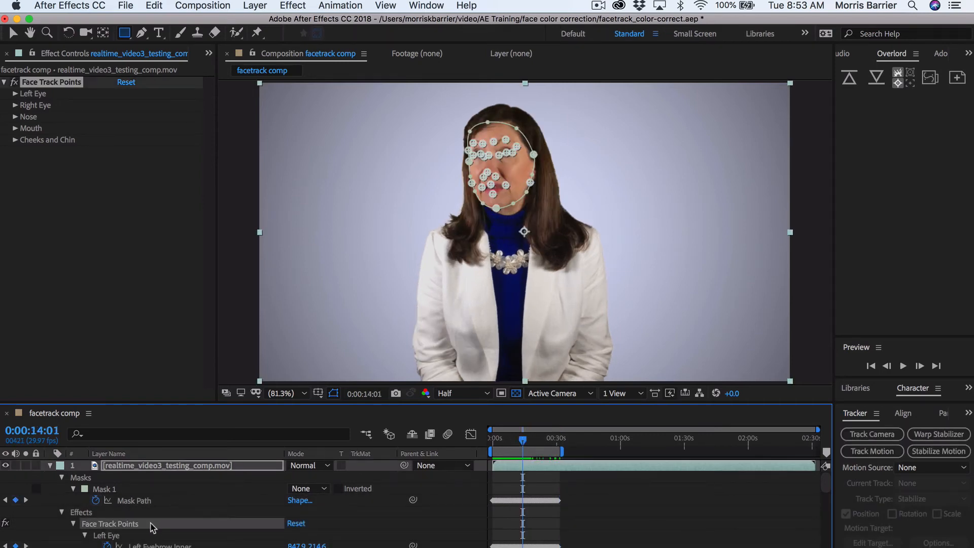
# - Add a null object to the composition and name it left nostril
pyautogui.click(255, 5)
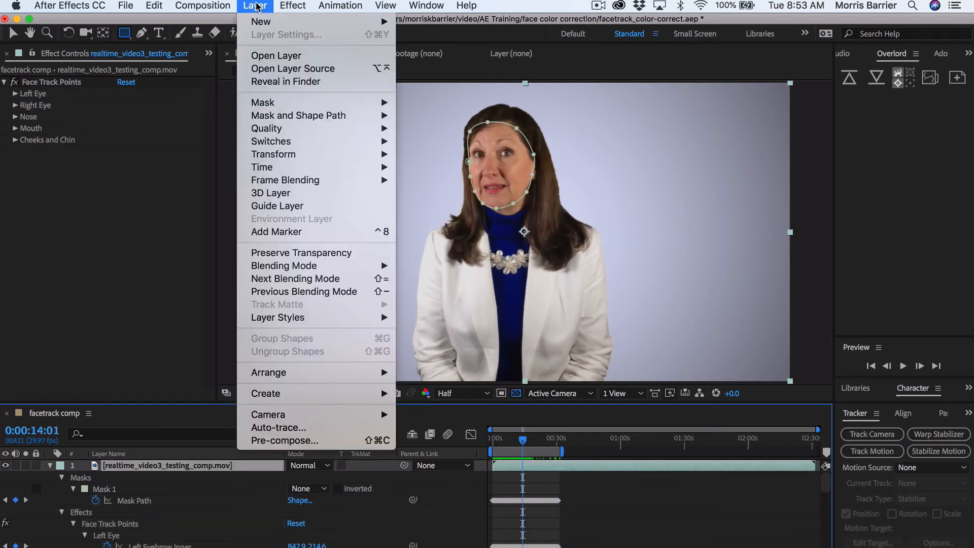
pyautogui.moveTo(264, 26)
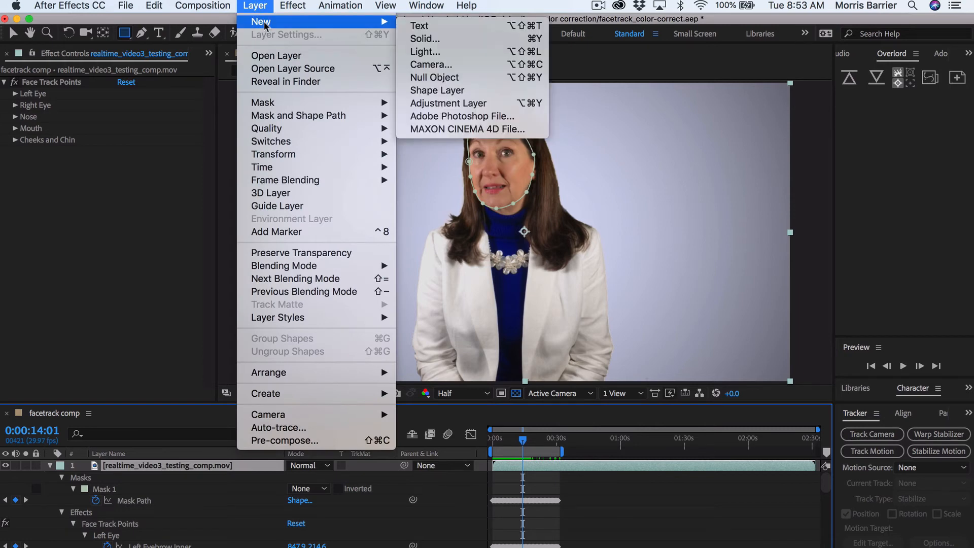
pyautogui.click(434, 77)
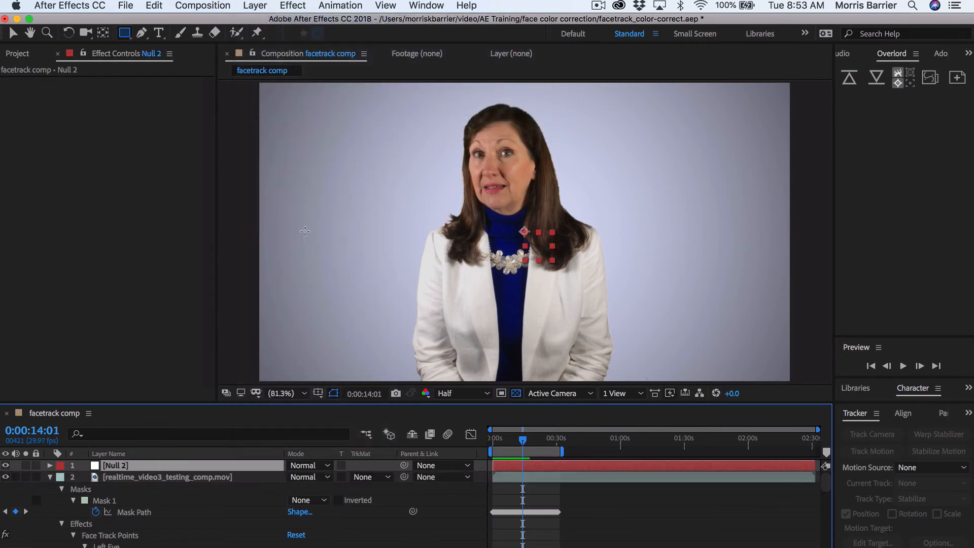
pyautogui.press('Return')
pyautogui.write('left')
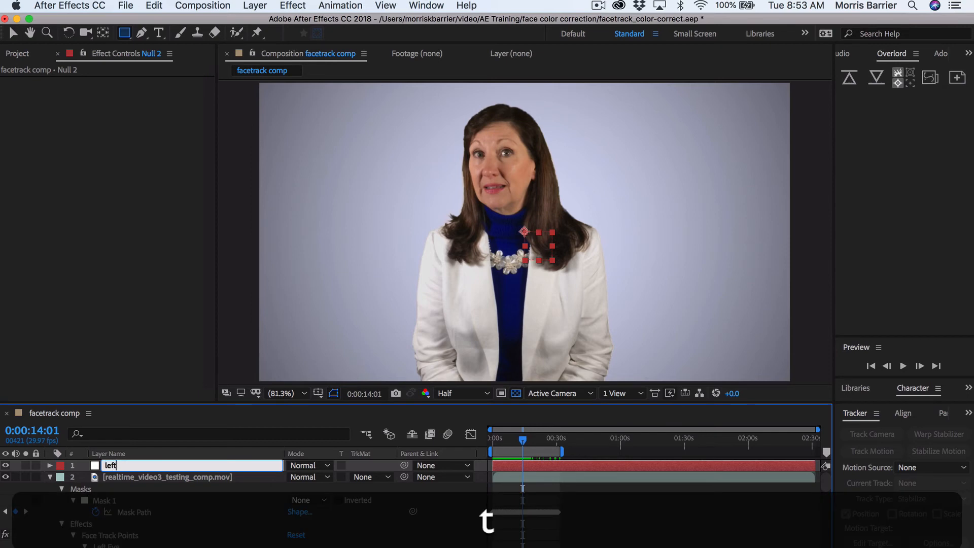
pyautogui.write(' nostril')
pyautogui.press('Return')
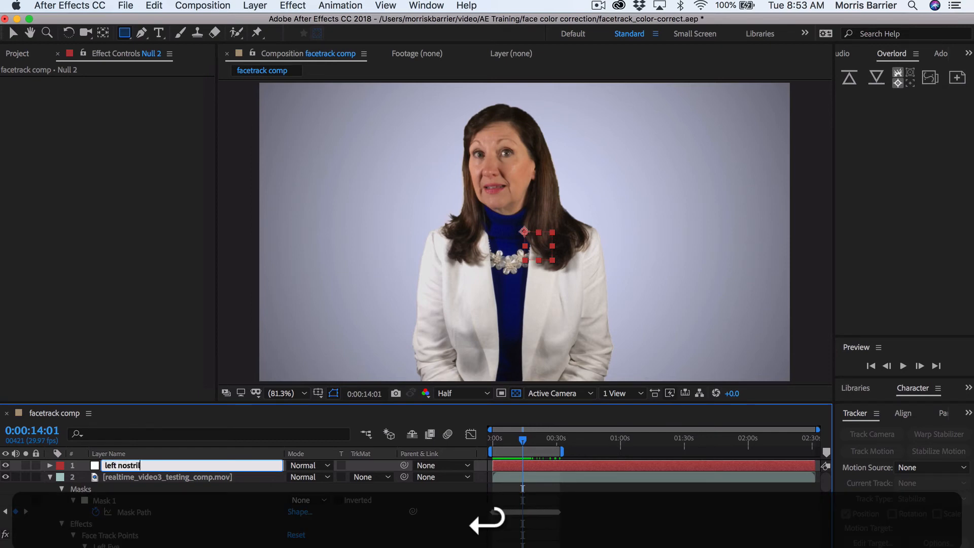
# - Duplicate the left nostril null and rename the copy right nostril
pyautogui.press('super+Return')
pyautogui.press('super+d')
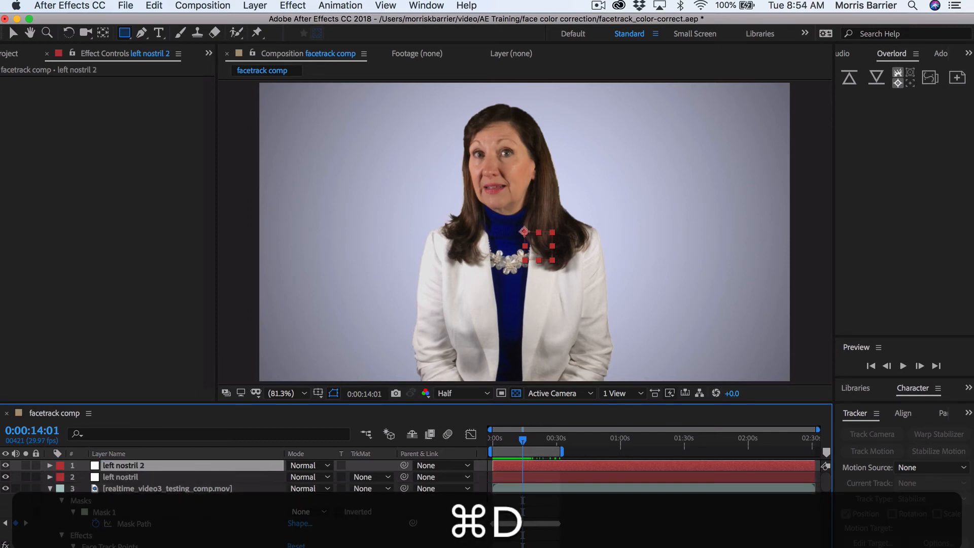
pyautogui.press('Return')
pyautogui.write('right ')
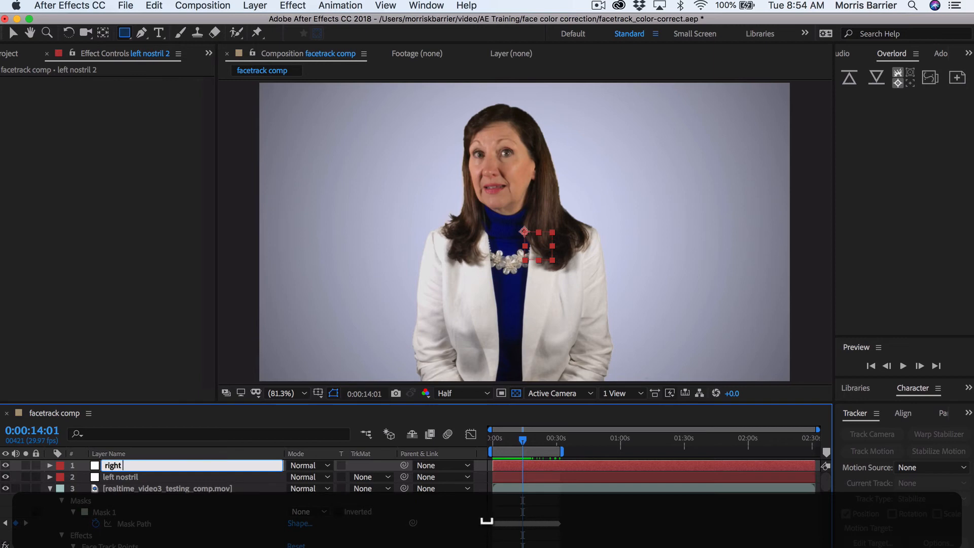
pyautogui.write('nostril')
pyautogui.press('Return')
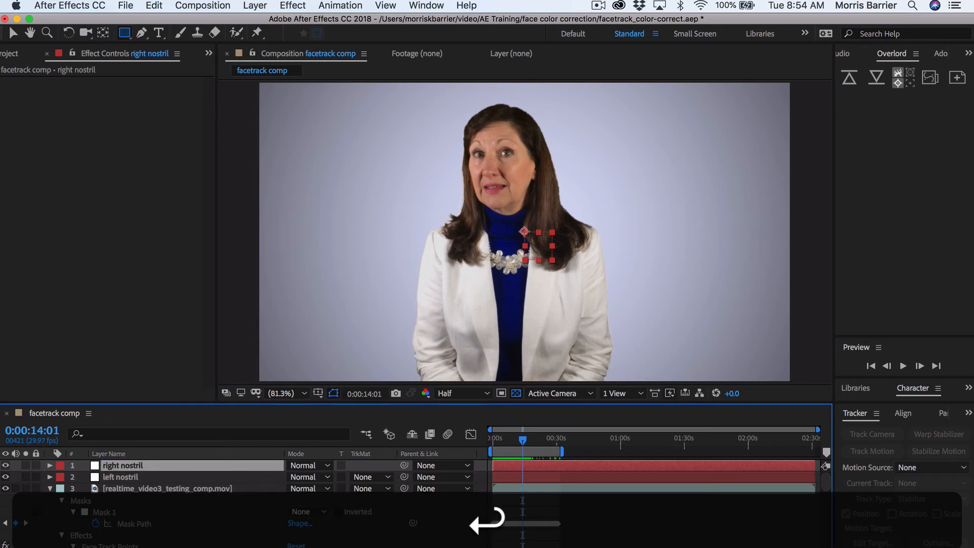
# - Reveal Position on both nulls and link the left nostril null's Position to the footage's Left Nostril track point
pyautogui.keyDown('shift'); pyautogui.click(185, 477); pyautogui.keyUp('shift')
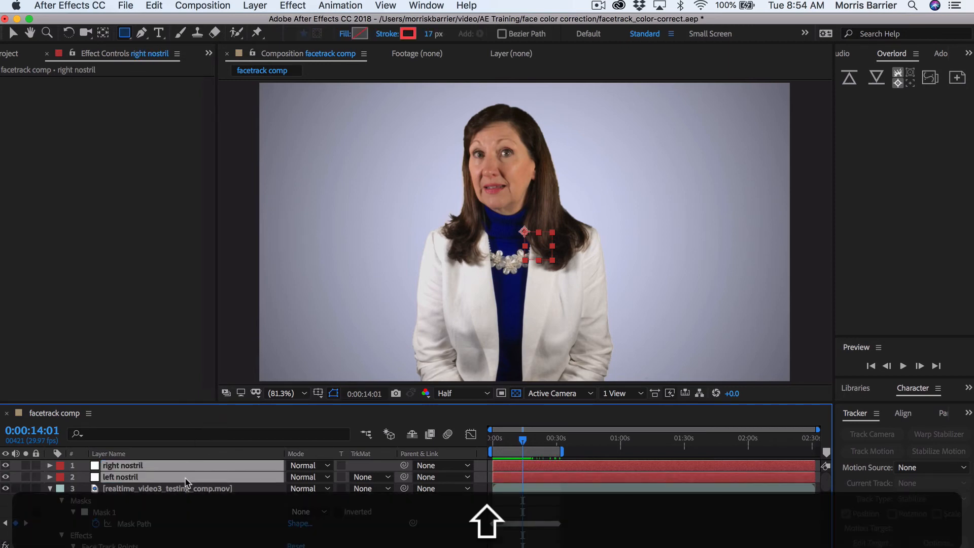
pyautogui.press('p')
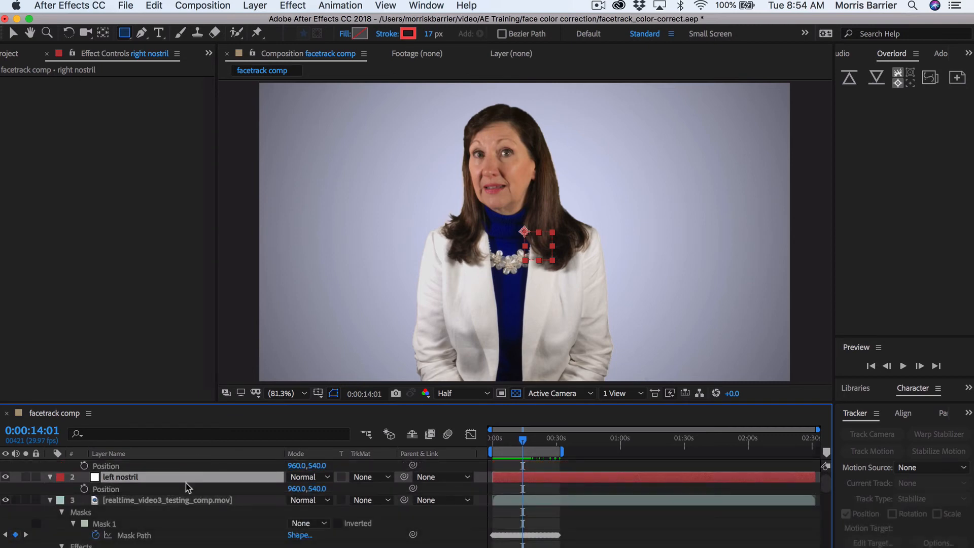
pyautogui.press('`')
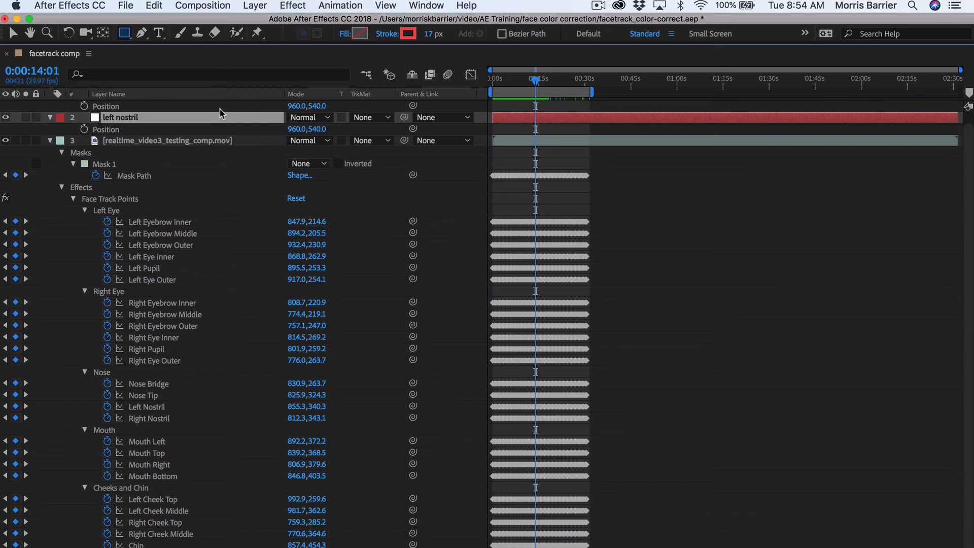
pyautogui.scroll(1, 209, 127)
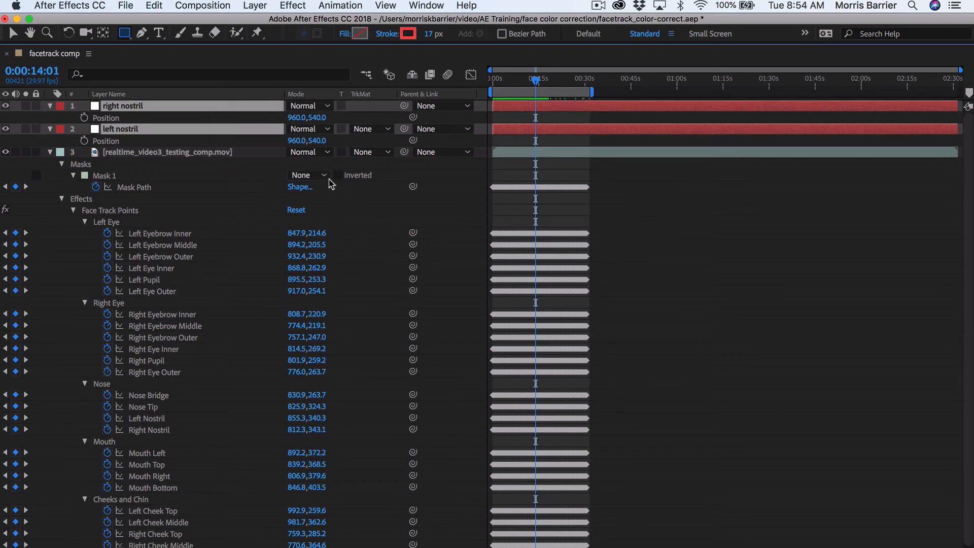
pyautogui.click(168, 140)
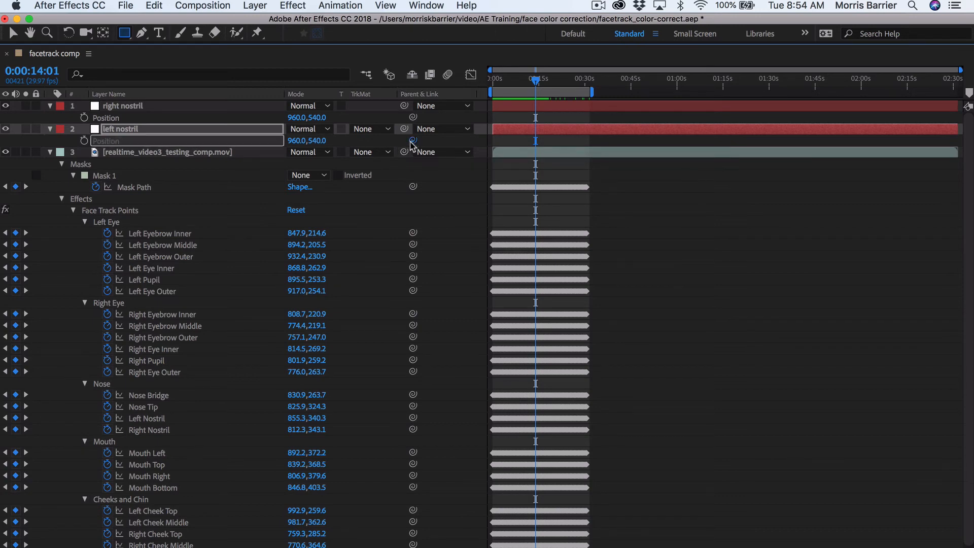
pyautogui.moveTo(413, 142); pyautogui.dragTo(168, 423)
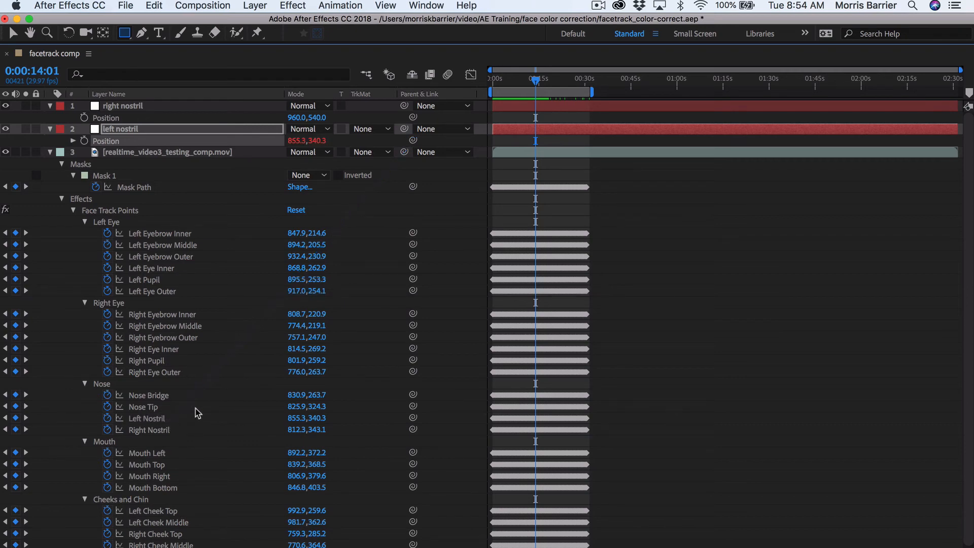
# - Link the right nostril null's Position to the footage's Right Nostril track point and check its movement at 0:00:07:03
pyautogui.click(204, 118)
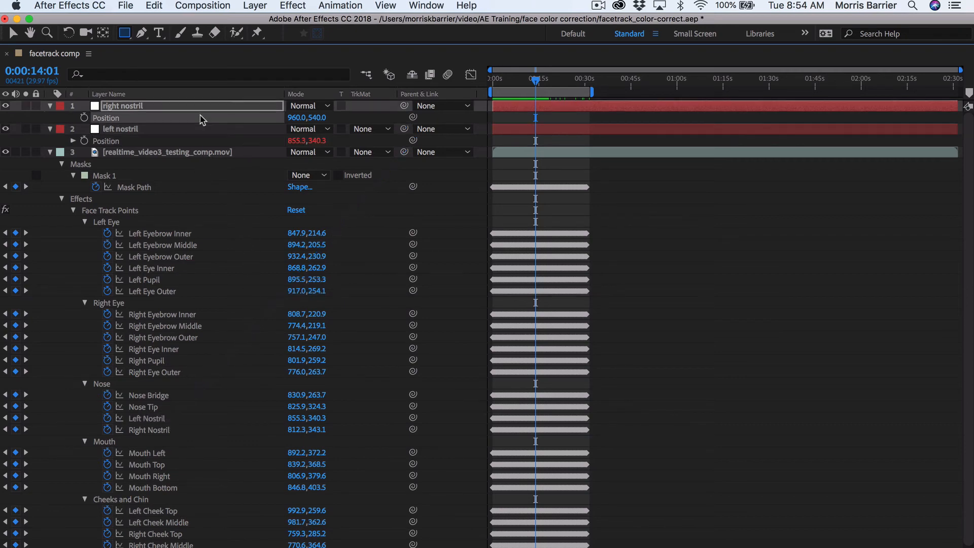
pyautogui.moveTo(277, 265); pyautogui.dragTo(184, 429)
pyautogui.press('`')
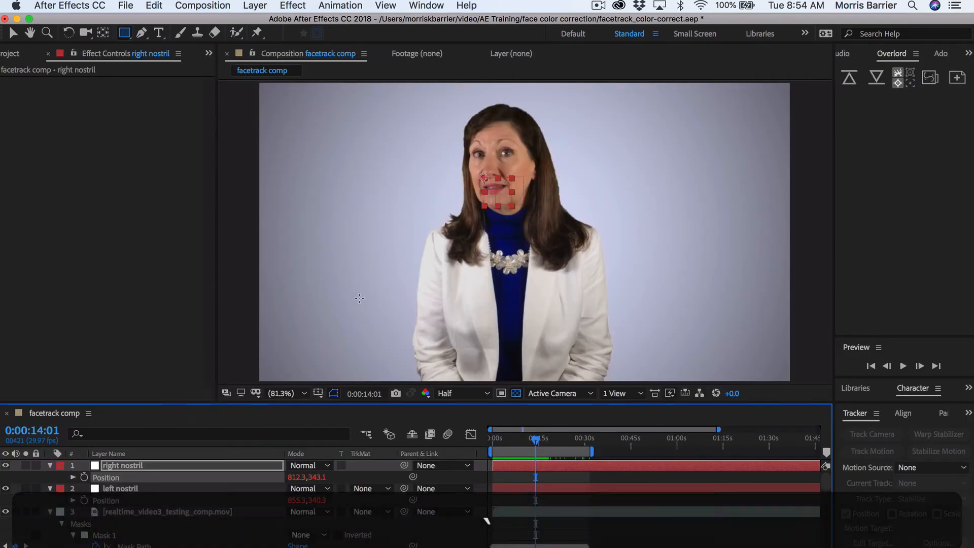
pyautogui.moveTo(508, 442)
pyautogui.mouseDown()
pyautogui.moveTo(525, 445)
pyautogui.moveTo(515, 445)
pyautogui.mouseUp()
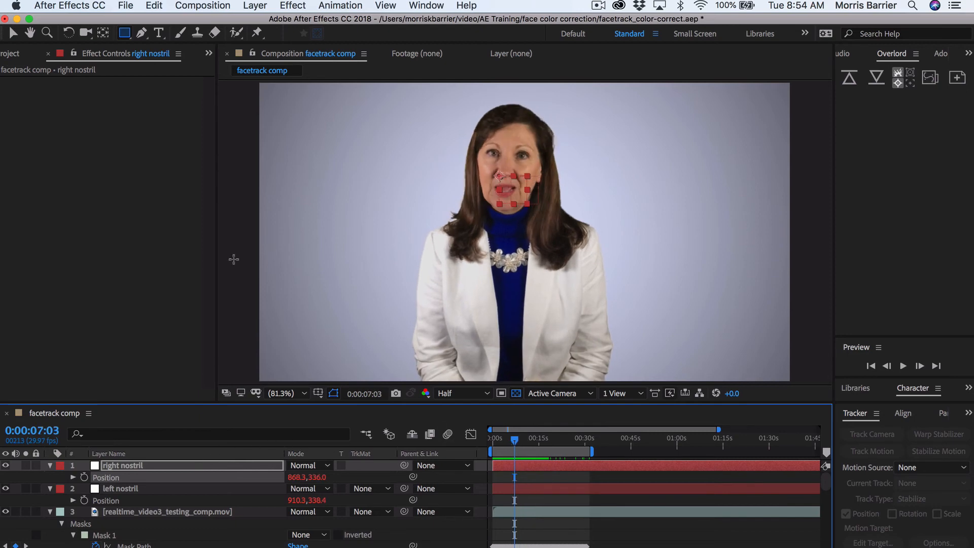
# - Add an adjustment layer named left and duplicate it as a second adjustment layer named right
pyautogui.click(253, 6)
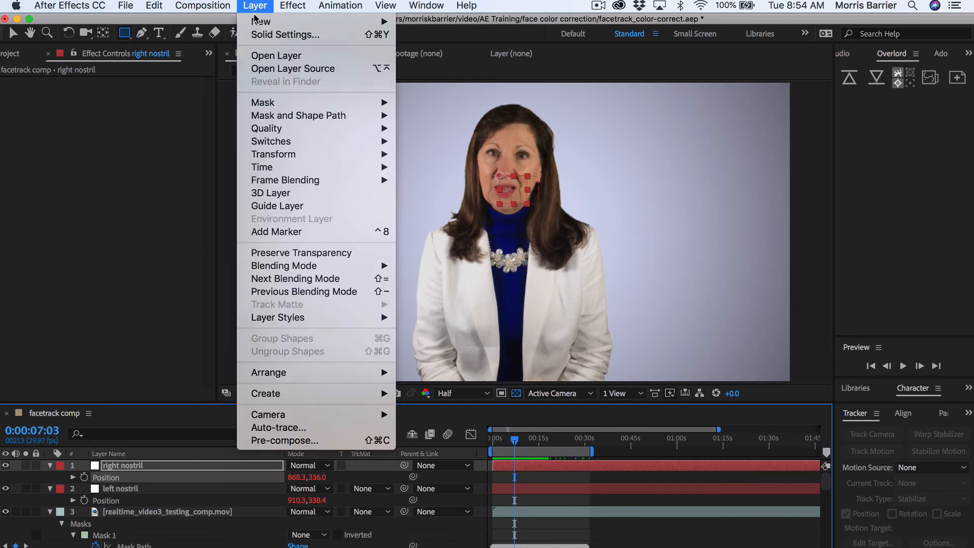
pyautogui.moveTo(259, 21)
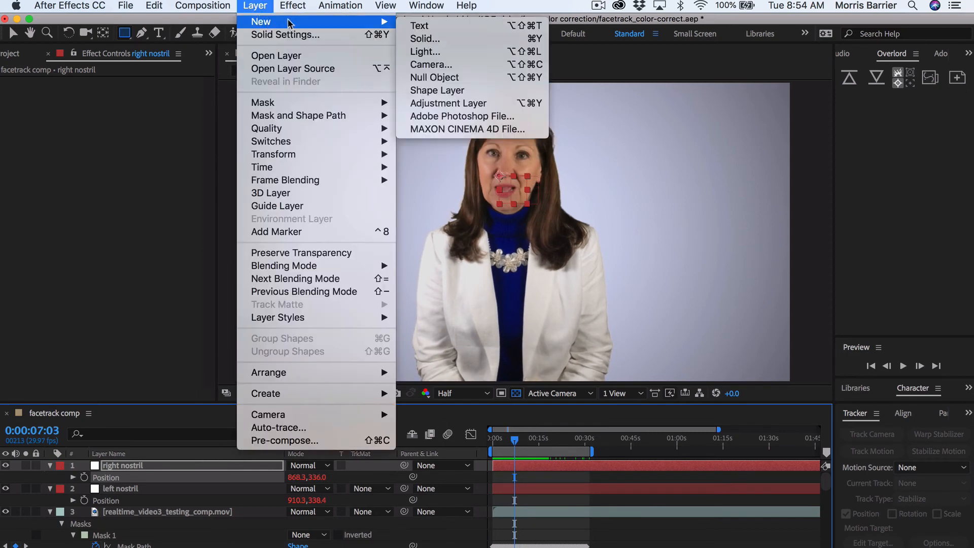
pyautogui.click(435, 102)
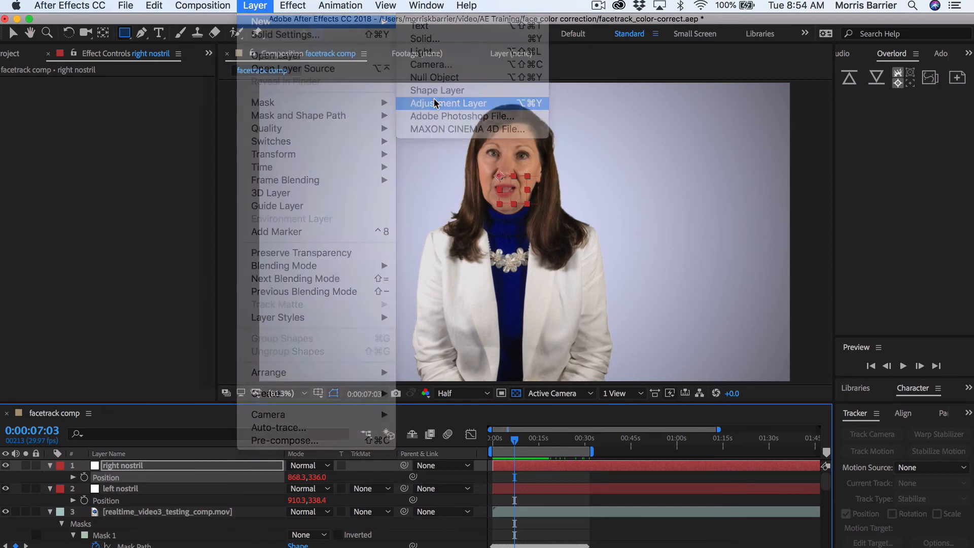
pyautogui.press('Return')
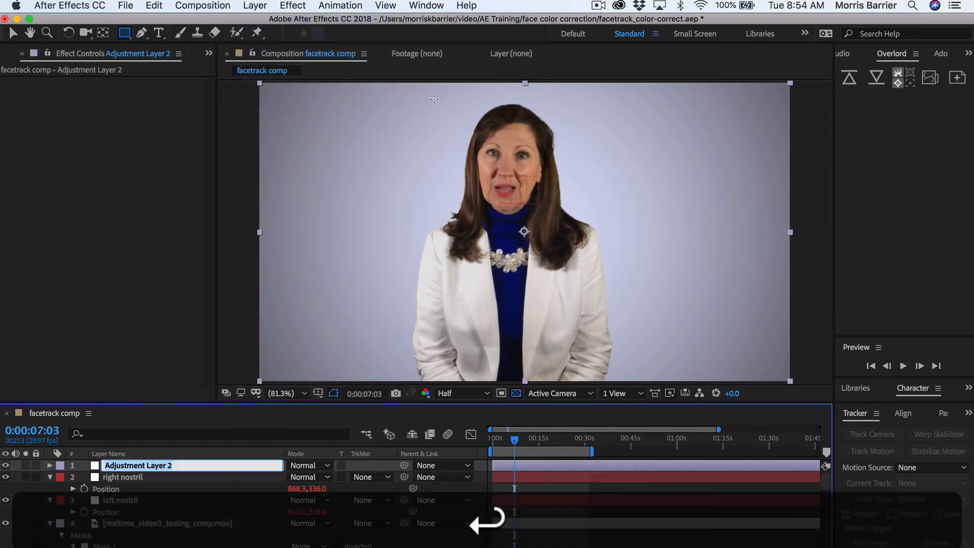
pyautogui.write('left')
pyautogui.press('Return')
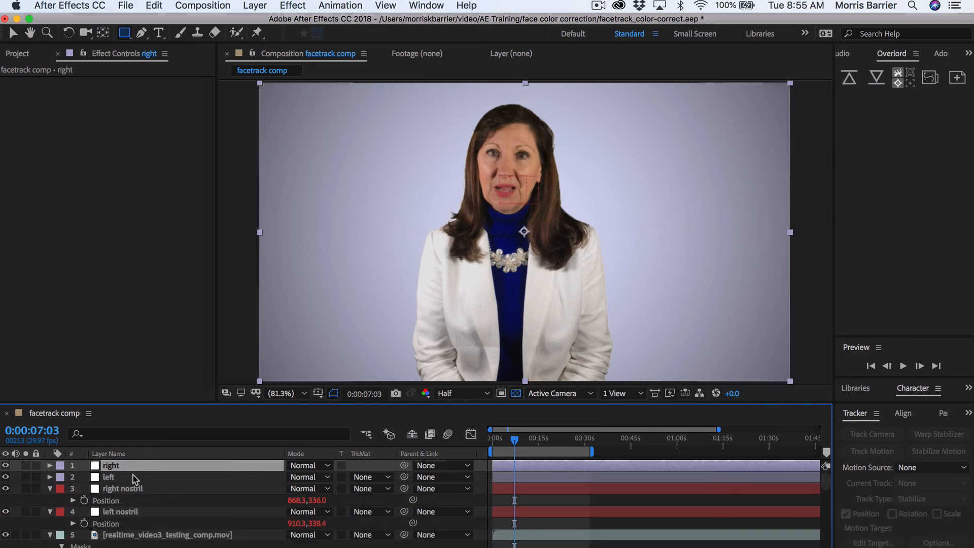
# - At 0:00:00:00, draw a closed pen mask on the right adjustment layer around the shadow beside the woman's right nostril
pyautogui.scroll(2, 509, 199)
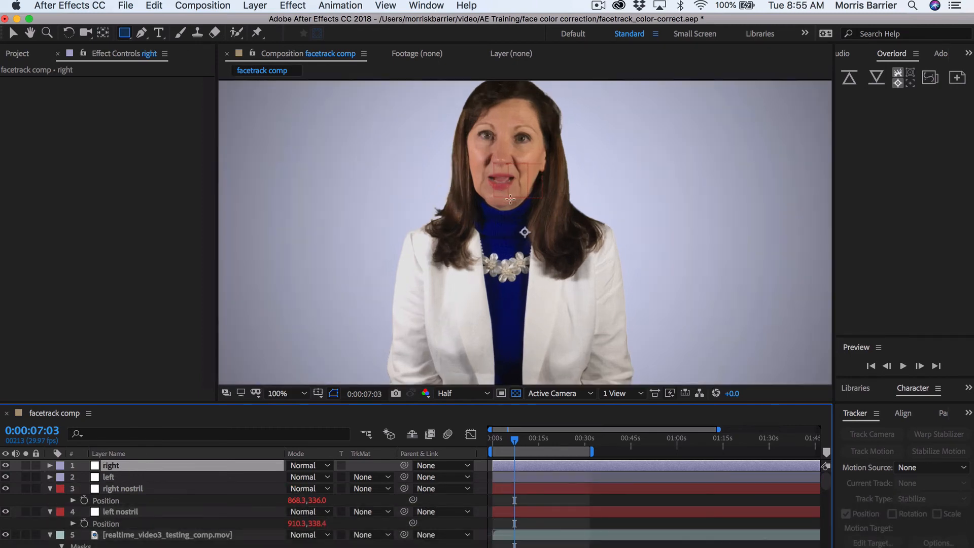
pyautogui.moveTo(516, 264); pyautogui.dragTo(548, 321)
pyautogui.press('g')
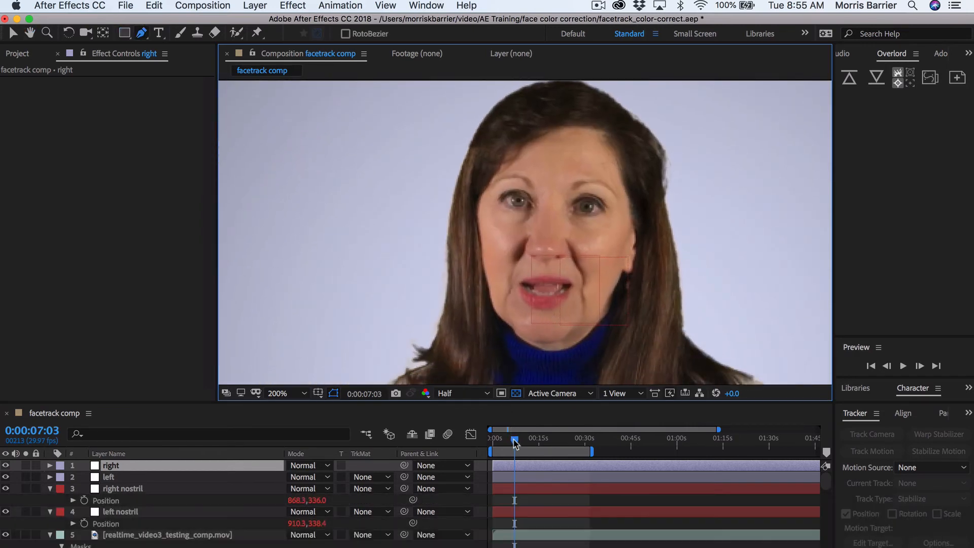
pyautogui.moveTo(514, 440); pyautogui.dragTo(482, 440)
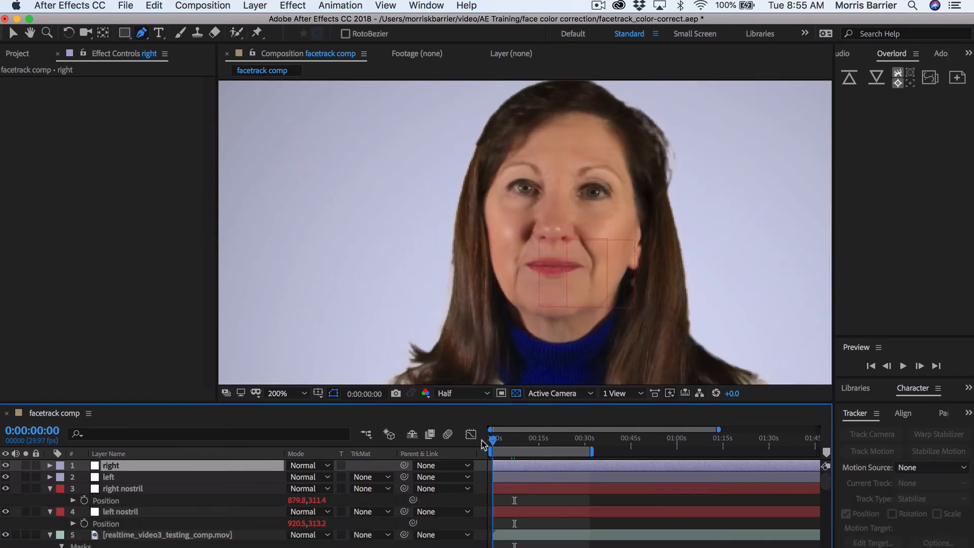
pyautogui.click(523, 220)
pyautogui.click(516, 243)
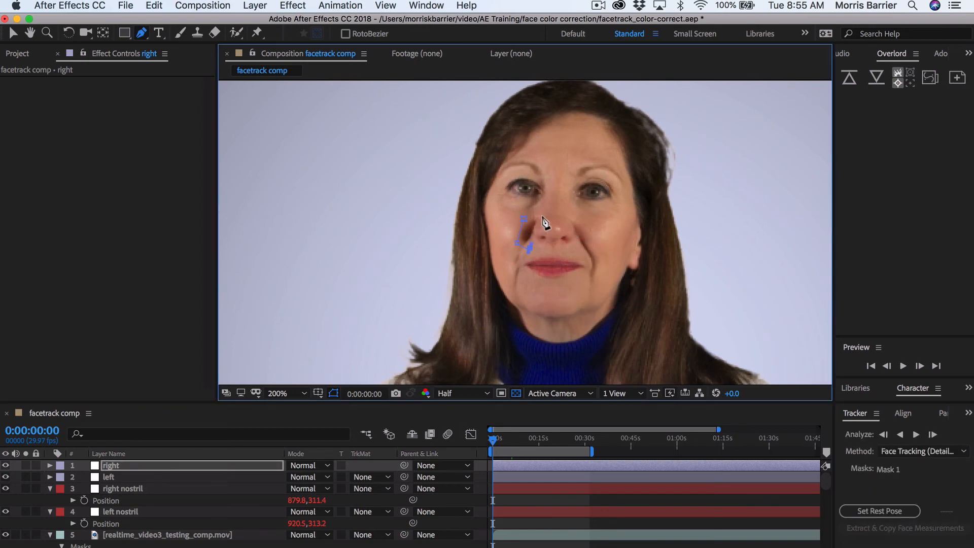
pyautogui.click(524, 219)
# - Draw a closed pen mask on the left adjustment layer around the crease beside the woman's left nostril
pyautogui.click(229, 477)
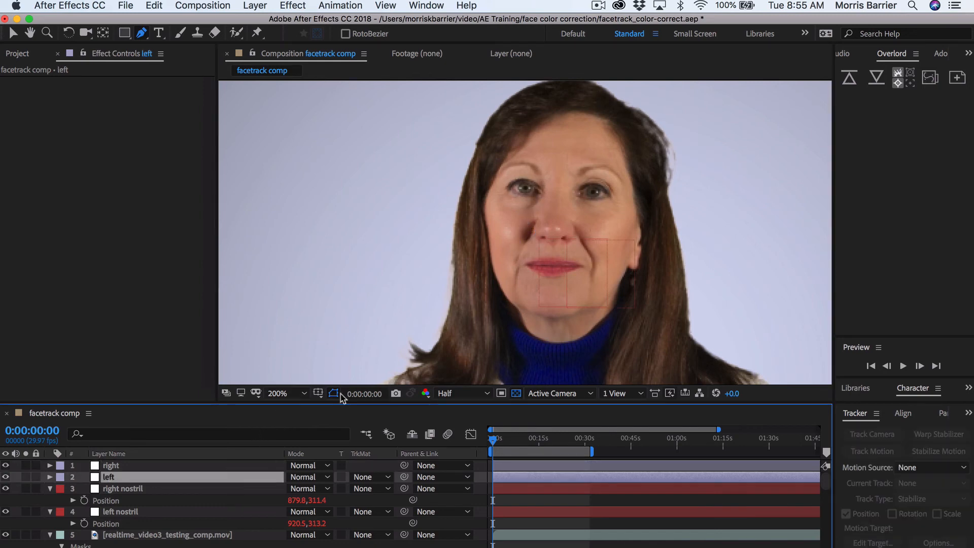
pyautogui.click(569, 226)
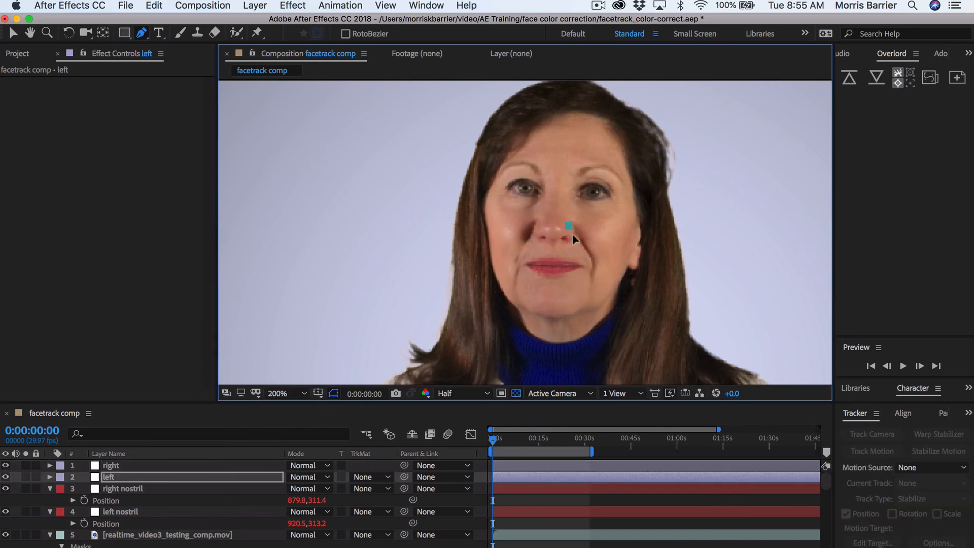
pyautogui.click(589, 250)
pyautogui.click(589, 223)
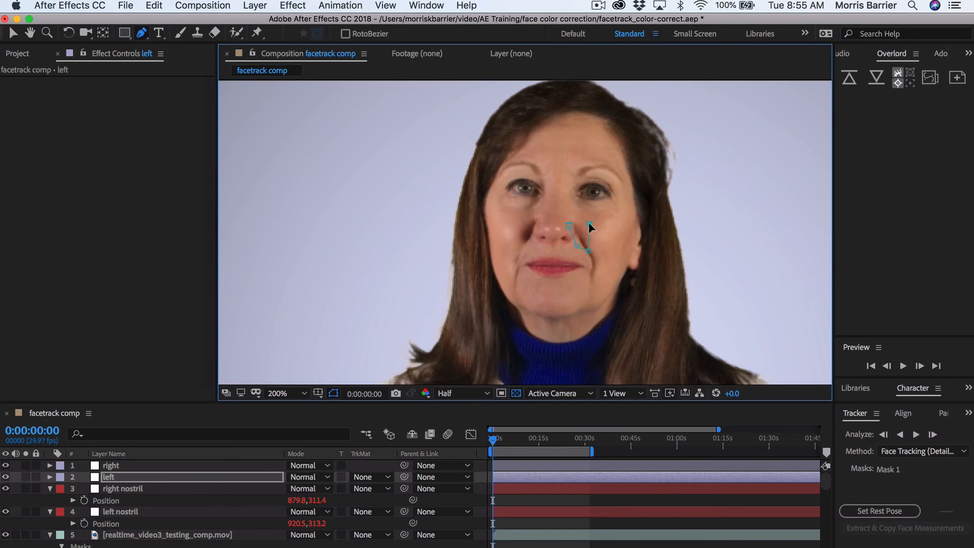
pyautogui.click(570, 205)
pyautogui.click(568, 226)
# - Apply a Fill effect to the left adjustment layer and sample its color from the skin on the woman's nose
pyautogui.click(284, 5)
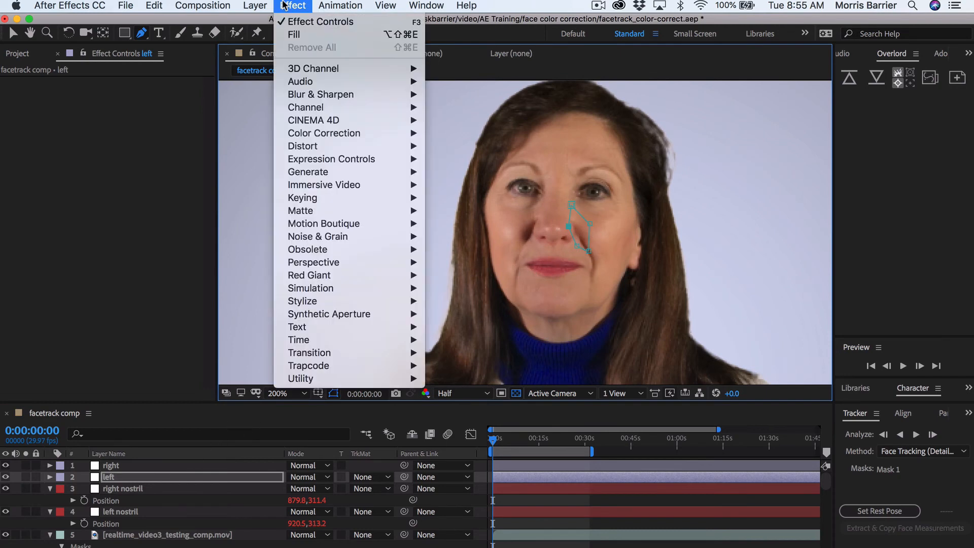
pyautogui.click(293, 34)
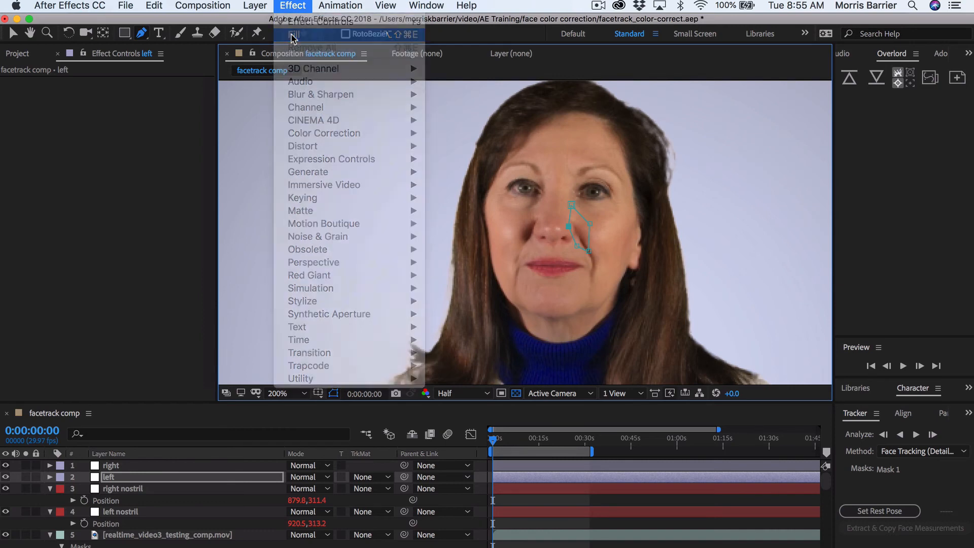
pyautogui.press('v')
pyautogui.click(146, 119)
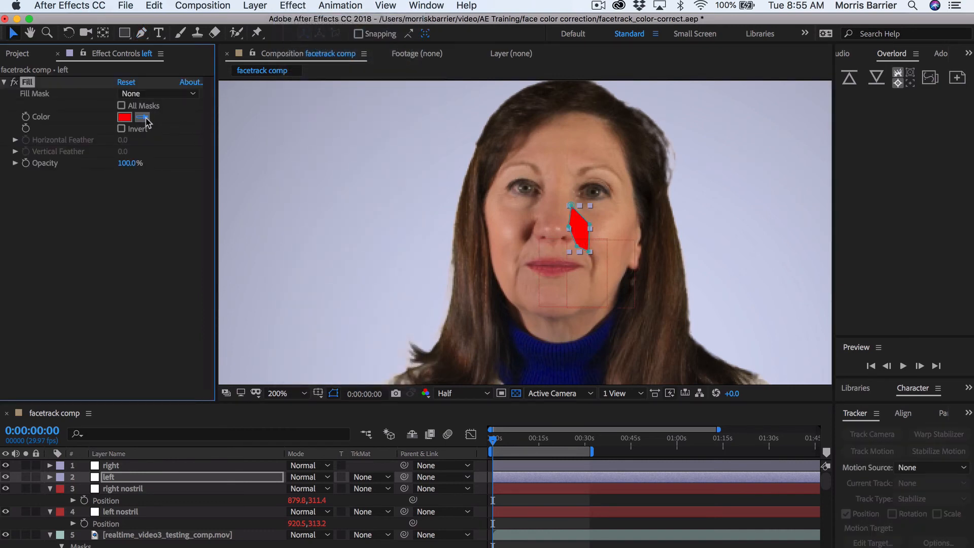
pyautogui.click(554, 213)
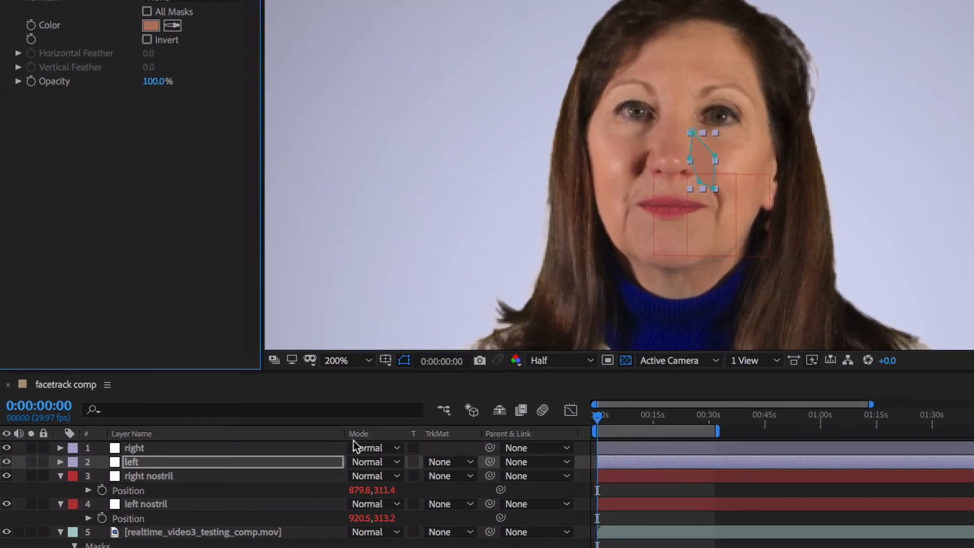
# - Set the opacity of the left adjustment layer to 65%
pyautogui.press('t')
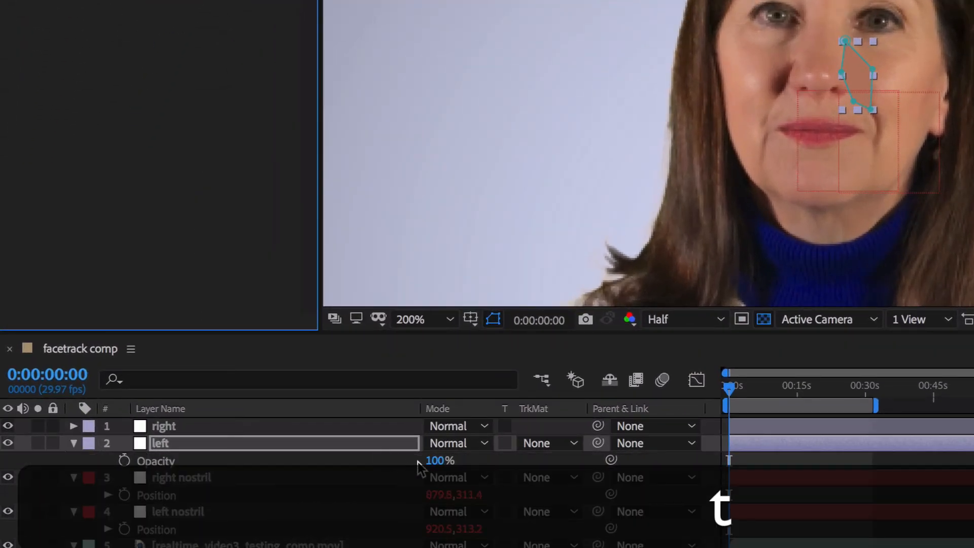
pyautogui.click(440, 460)
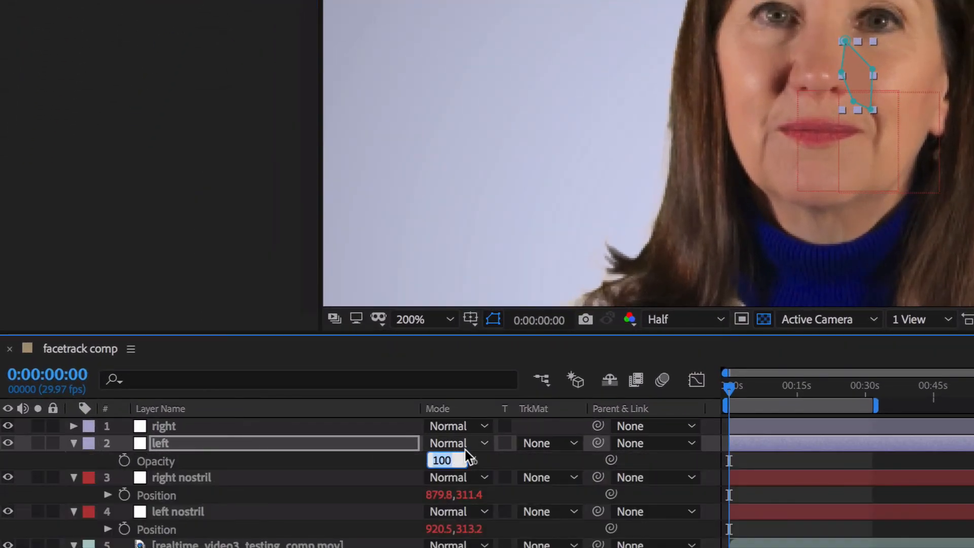
pyautogui.write('65')
pyautogui.press('Return')
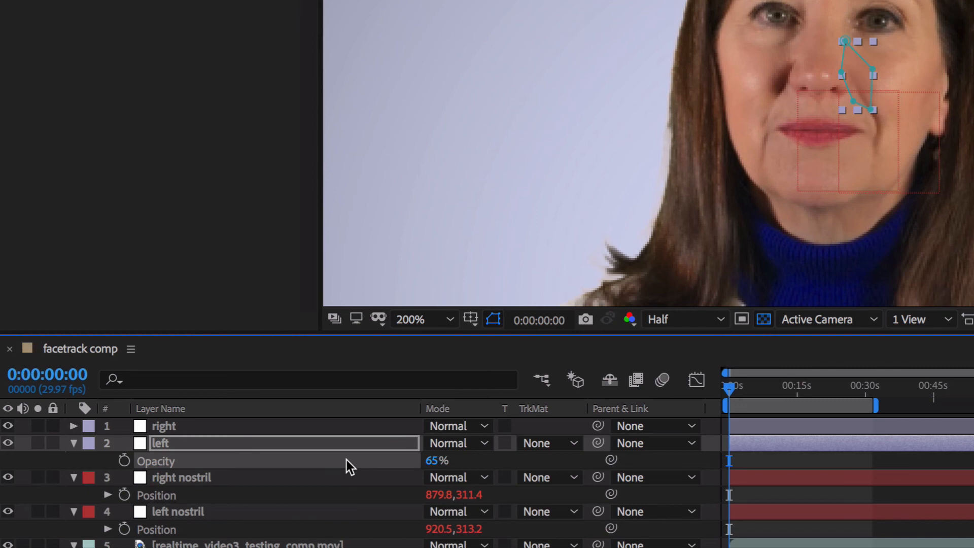
# - Feather the mask on the left adjustment layer by 20 pixels
pyautogui.click(348, 445)
pyautogui.press('f')
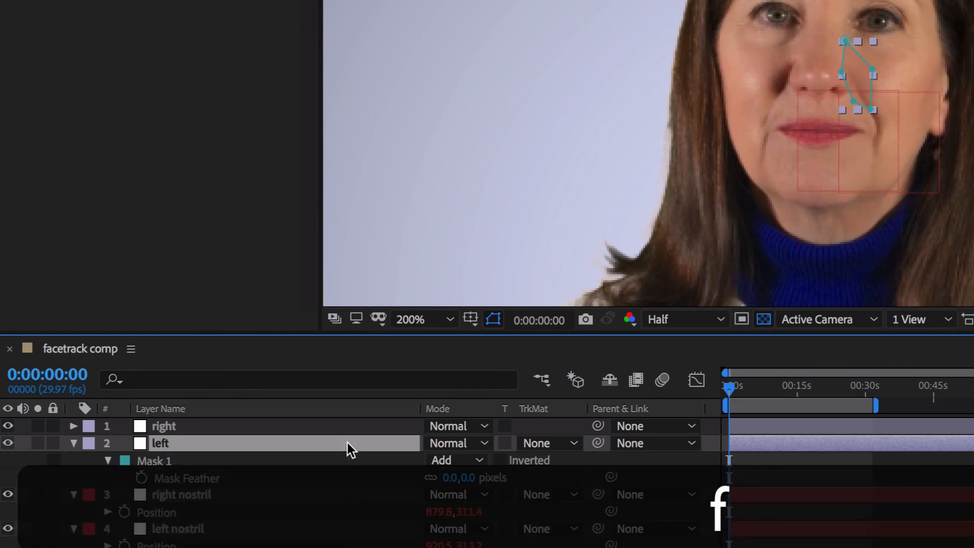
pyautogui.click(464, 480)
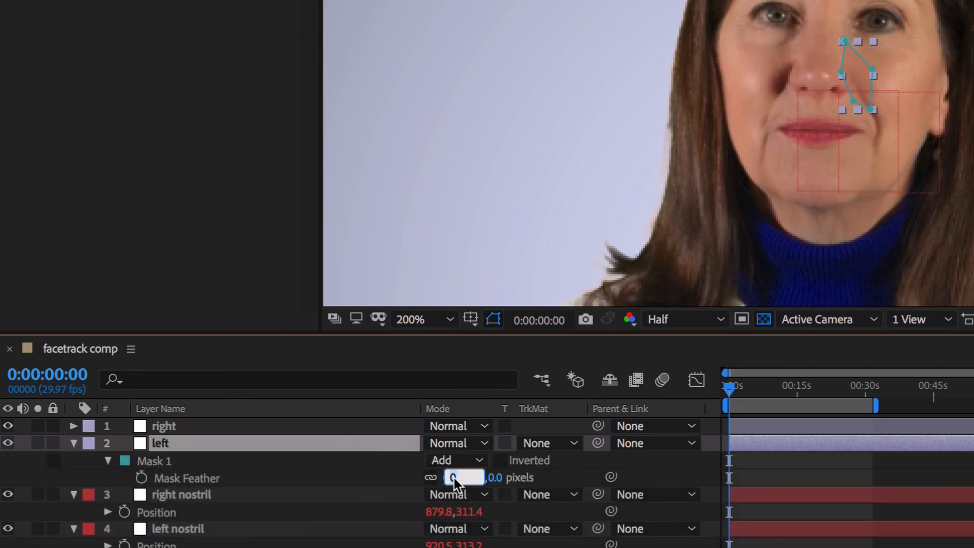
pyautogui.write('20')
pyautogui.press('Return')
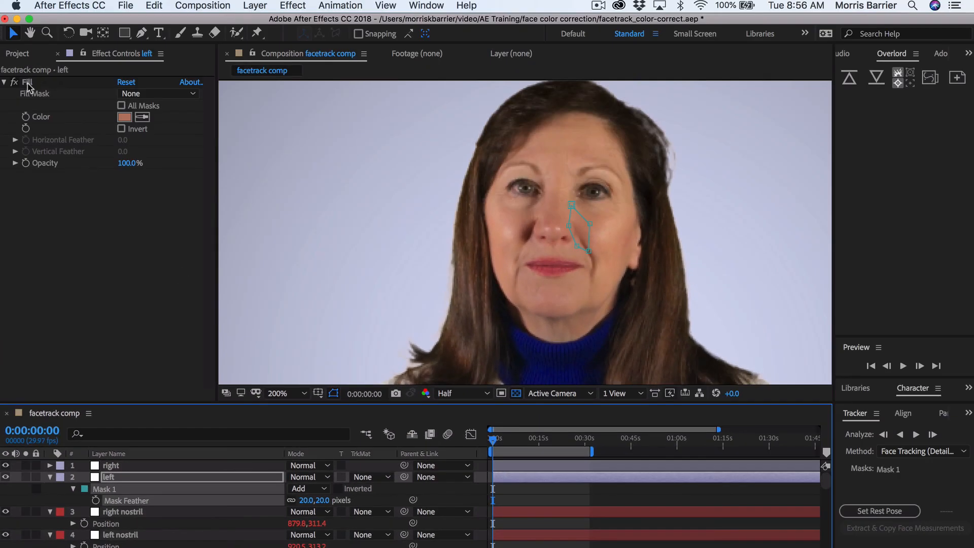
# - Copy the Fill effect from the left adjustment layer onto the right adjustment layer
pyautogui.click(27, 84)
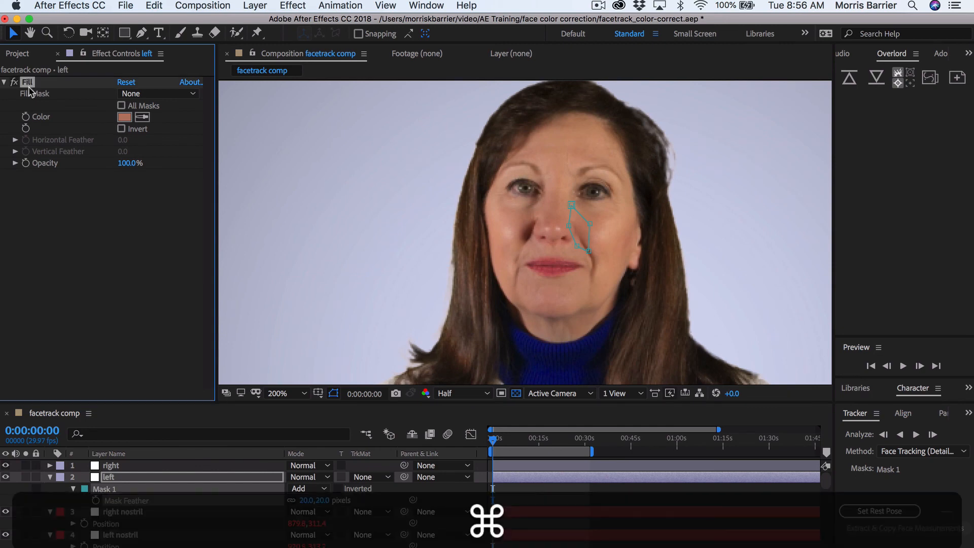
pyautogui.press('super+c')
pyautogui.click(135, 465)
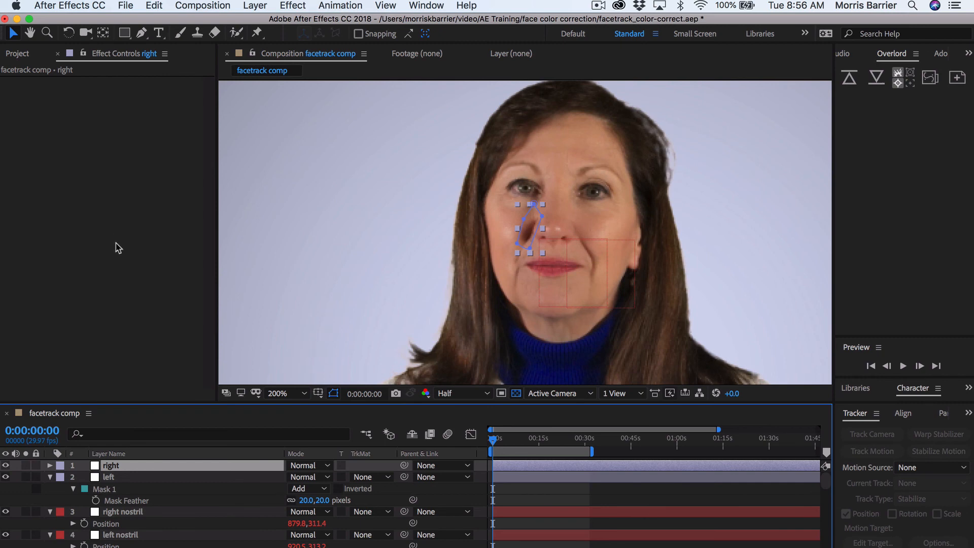
pyautogui.press('super+v')
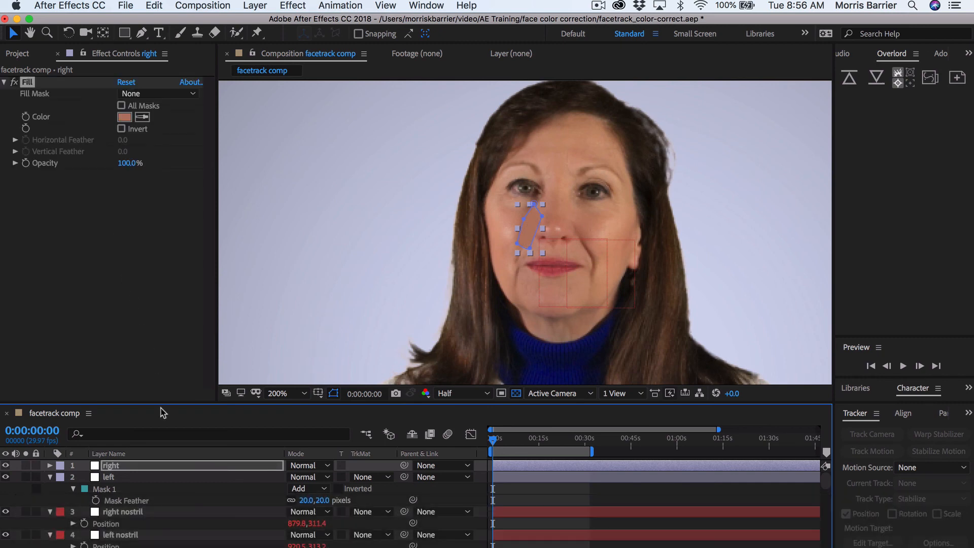
# - Set the opacity of the right adjustment layer to 65%
pyautogui.press('t')
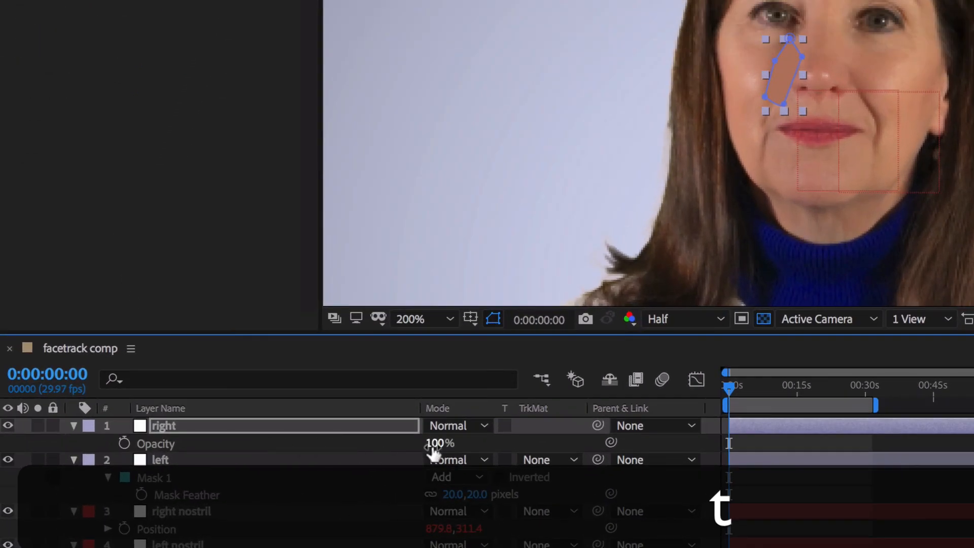
pyautogui.click(298, 476)
pyautogui.click(440, 443)
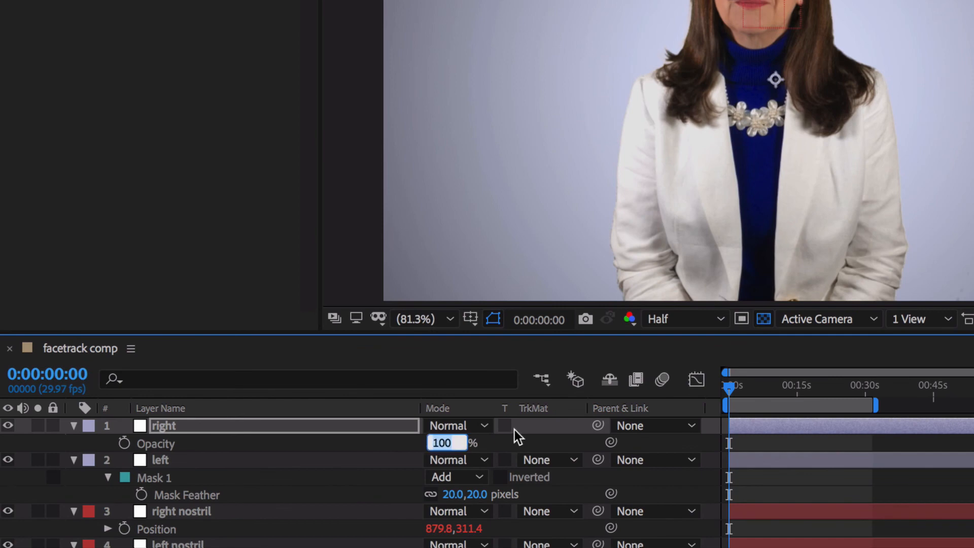
pyautogui.write('65')
pyautogui.press('Return')
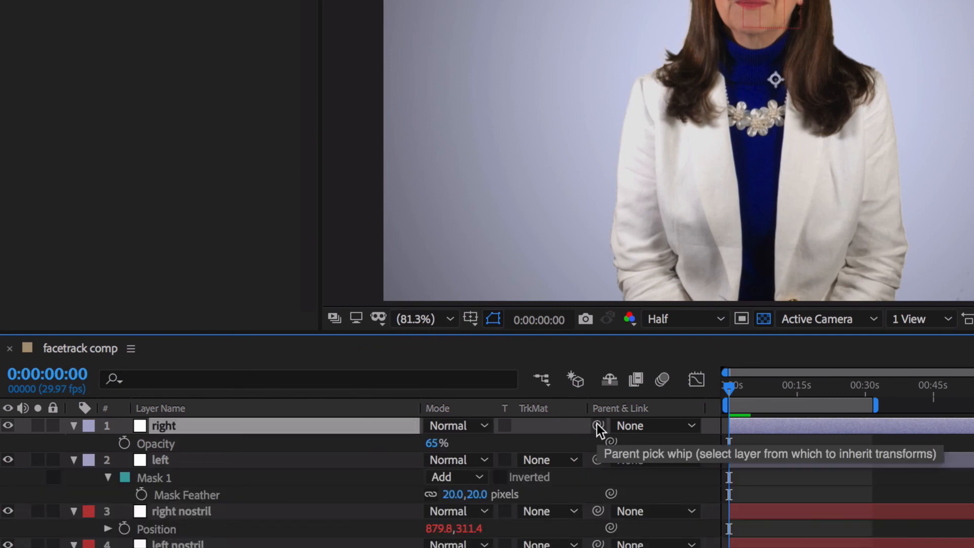
# - Parent the right adjustment layer to the right nostril null and the left adjustment layer to the left nostril null
pyautogui.moveTo(597, 424); pyautogui.dragTo(333, 505)
pyautogui.click(359, 459)
pyautogui.moveTo(597, 460); pyautogui.dragTo(365, 543)
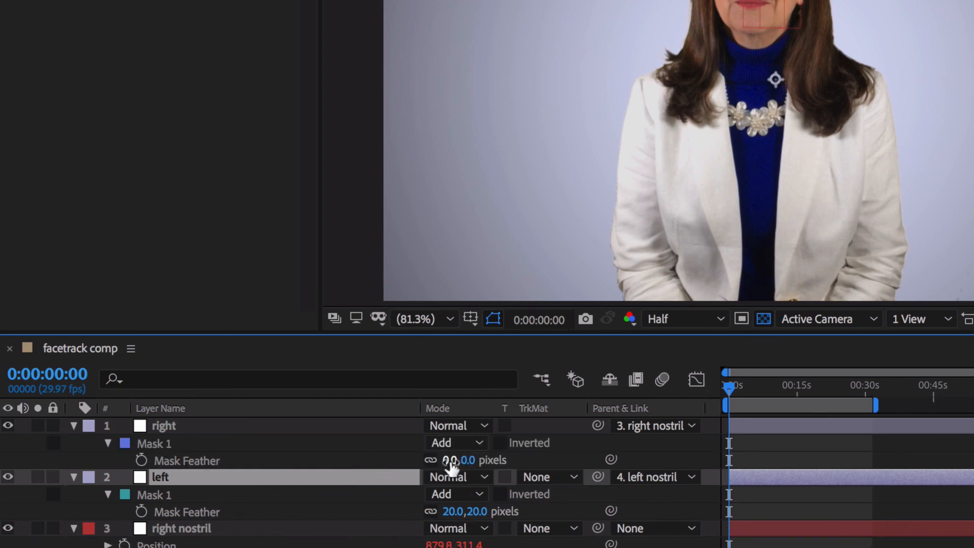
# - Feather the mask on the right adjustment layer by 20 pixels
pyautogui.click(449, 459)
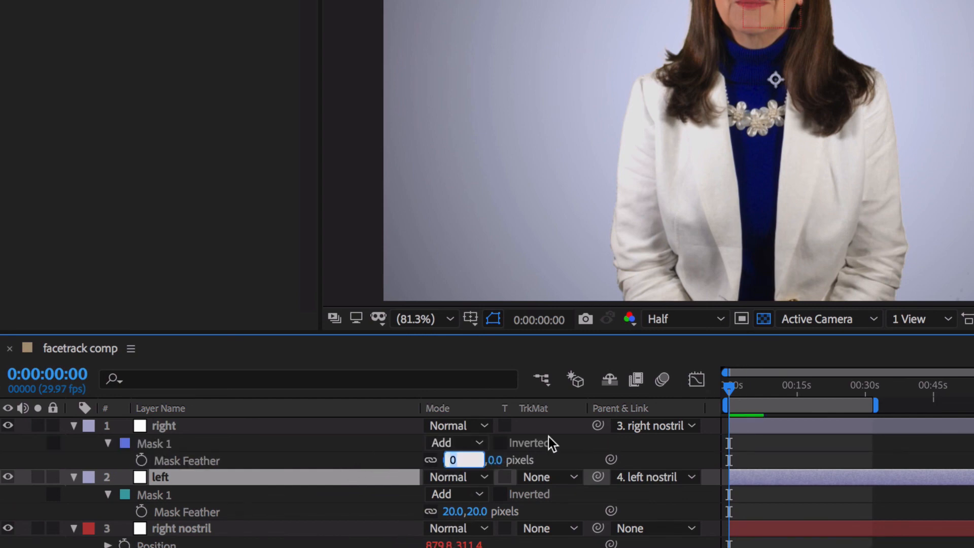
pyautogui.write('20')
pyautogui.press('Return')
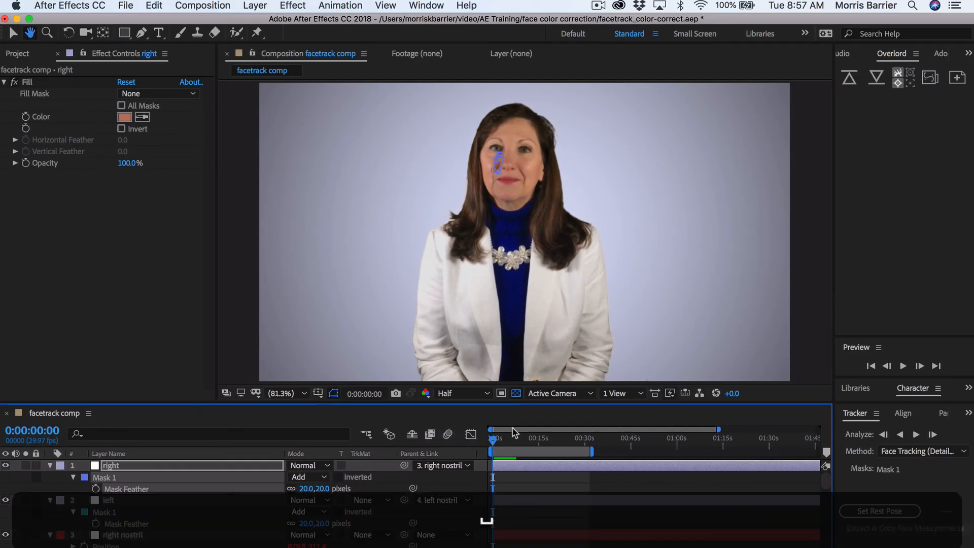
# - Preview the composition, stop partway, and compare the face with the right adjustment layer hidden and shown
pyautogui.press('space')
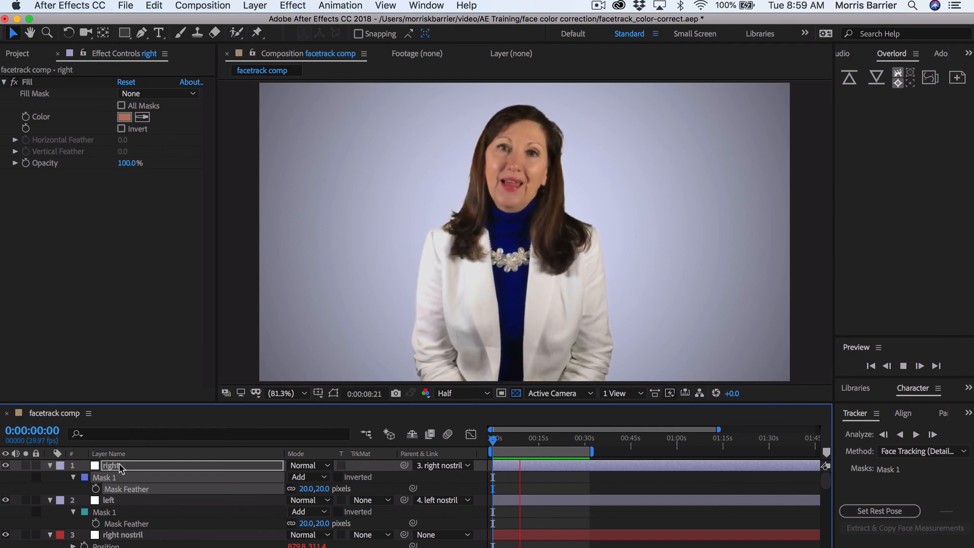
pyautogui.press('space')
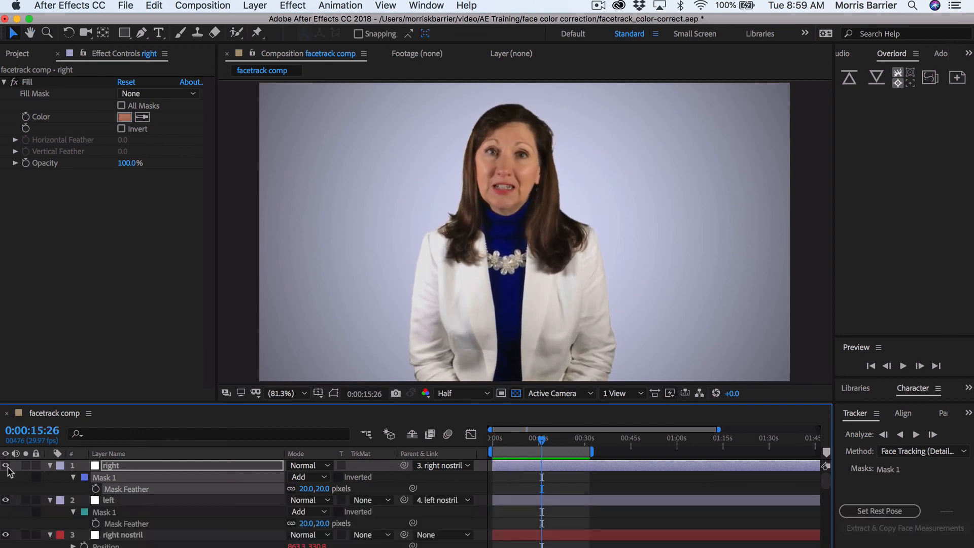
pyautogui.click(6, 465)
pyautogui.click(6, 465)
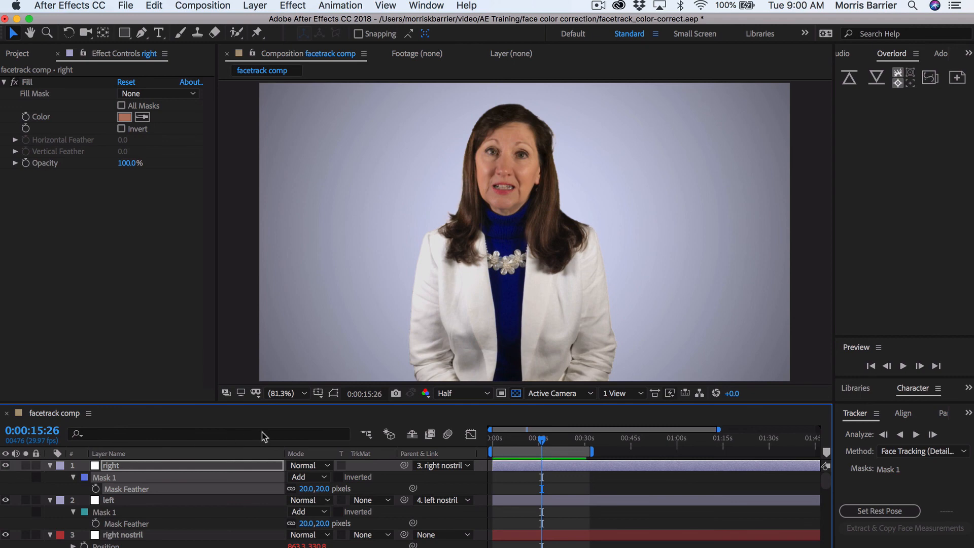